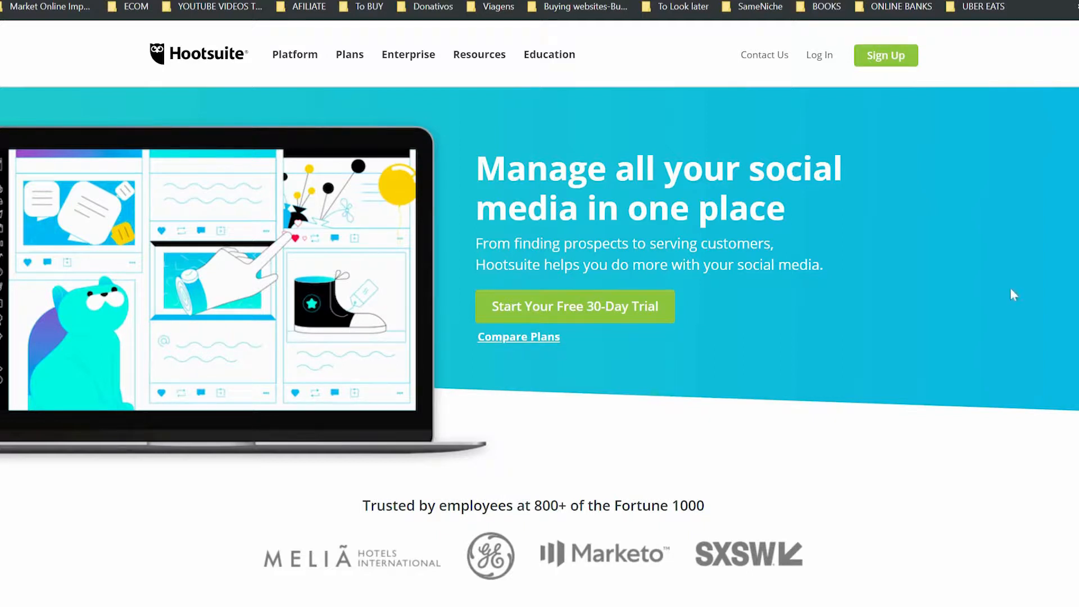
# - Open Hootsuite's sign-up form and enter the user's full name
pyautogui.scroll(-5, 540, 338)
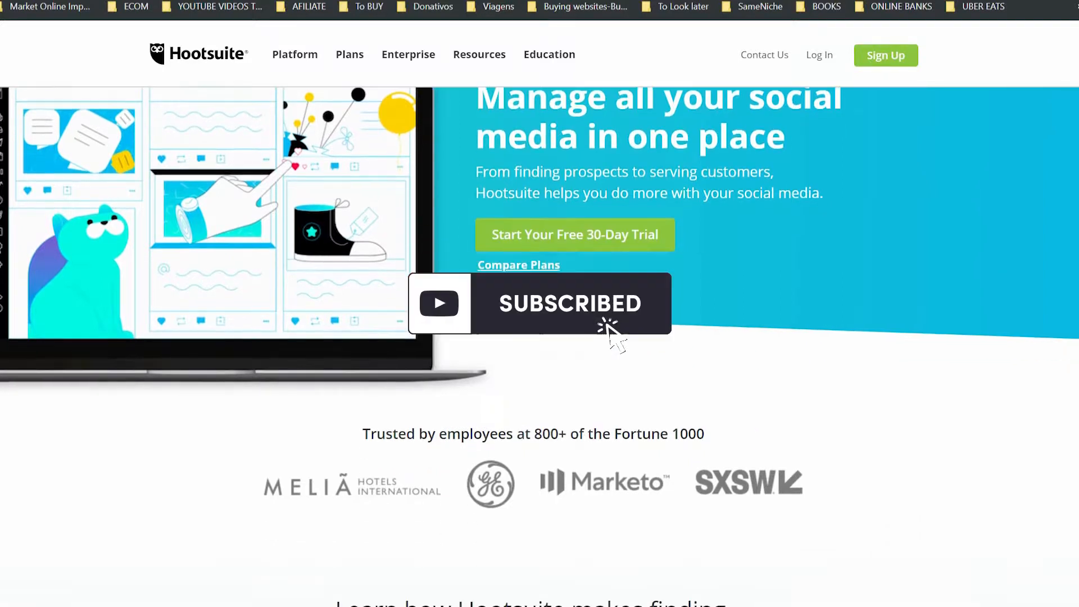
pyautogui.scroll(-4, 539, 337)
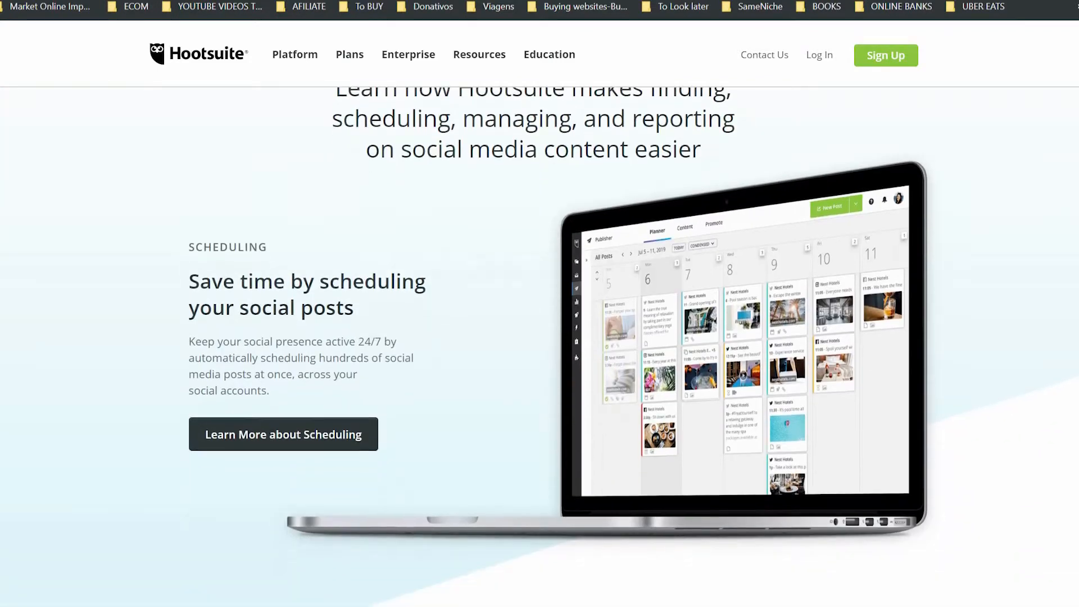
pyautogui.scroll(10, 990, 171)
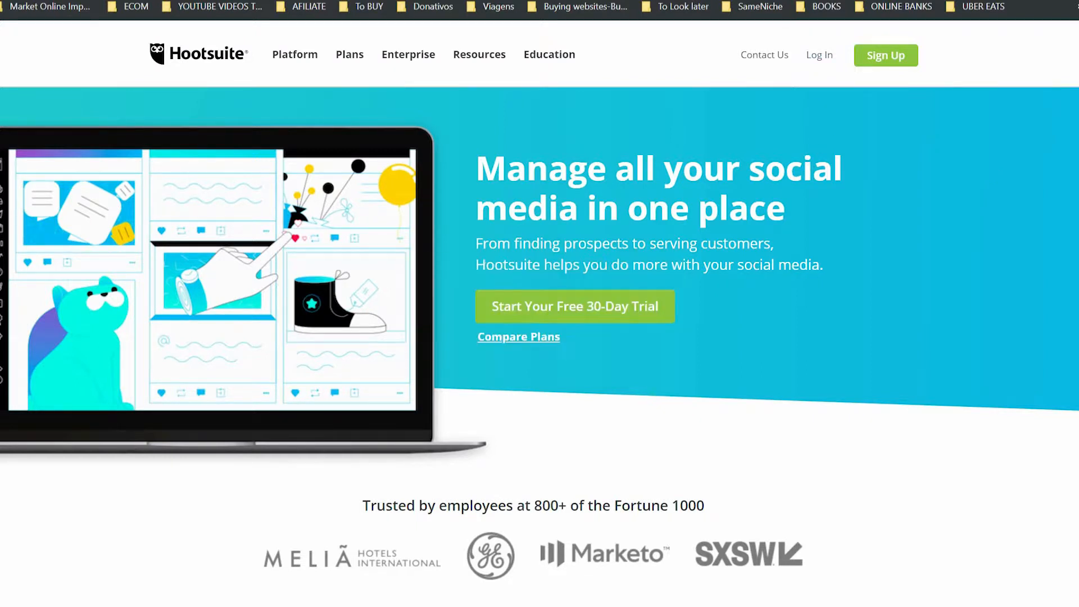
pyautogui.click(886, 55)
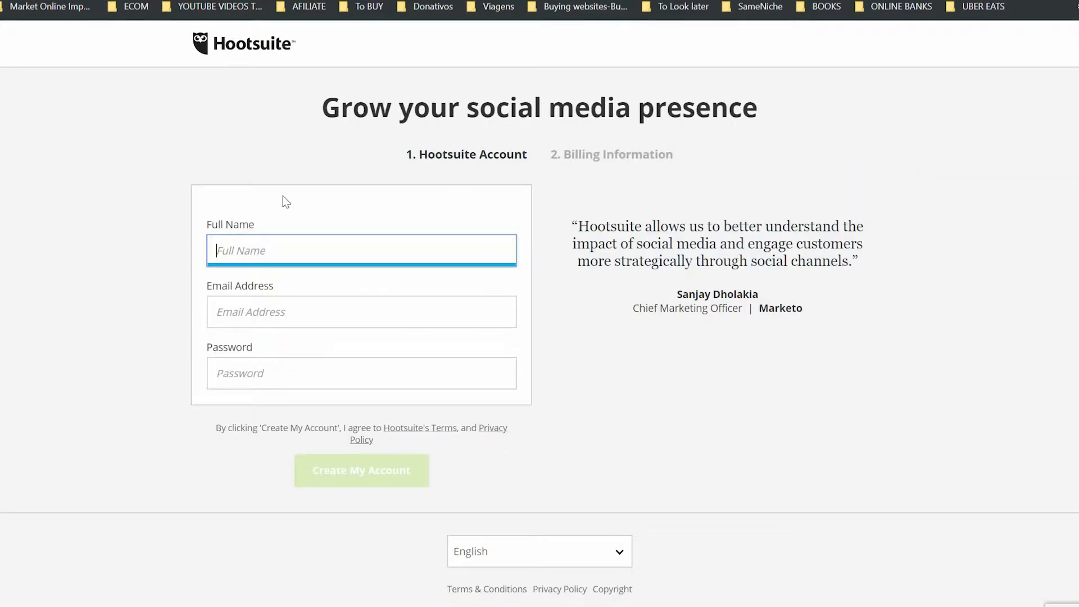
pyautogui.click(243, 251)
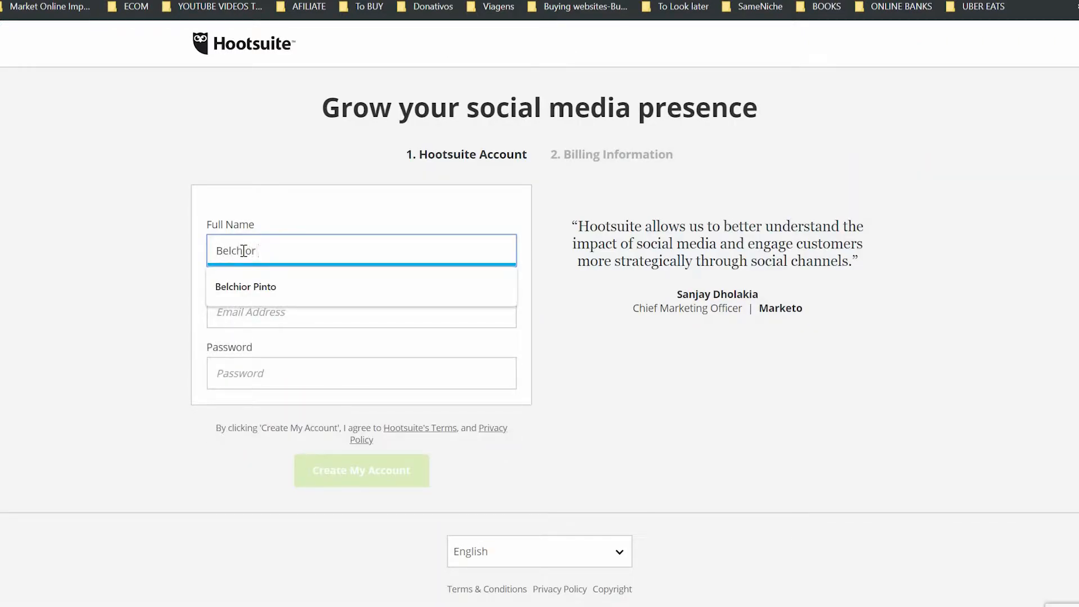
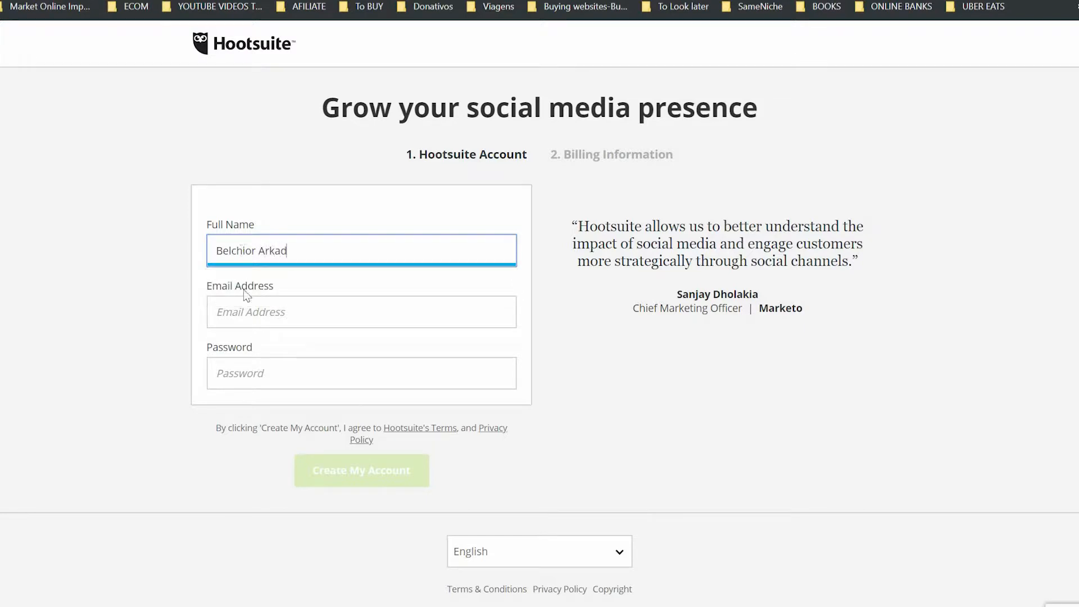
# - Fill in the e-mail address and account password, then submit the form to create the account
pyautogui.click(243, 319)
pyautogui.hotkey('ctrl', 'v')
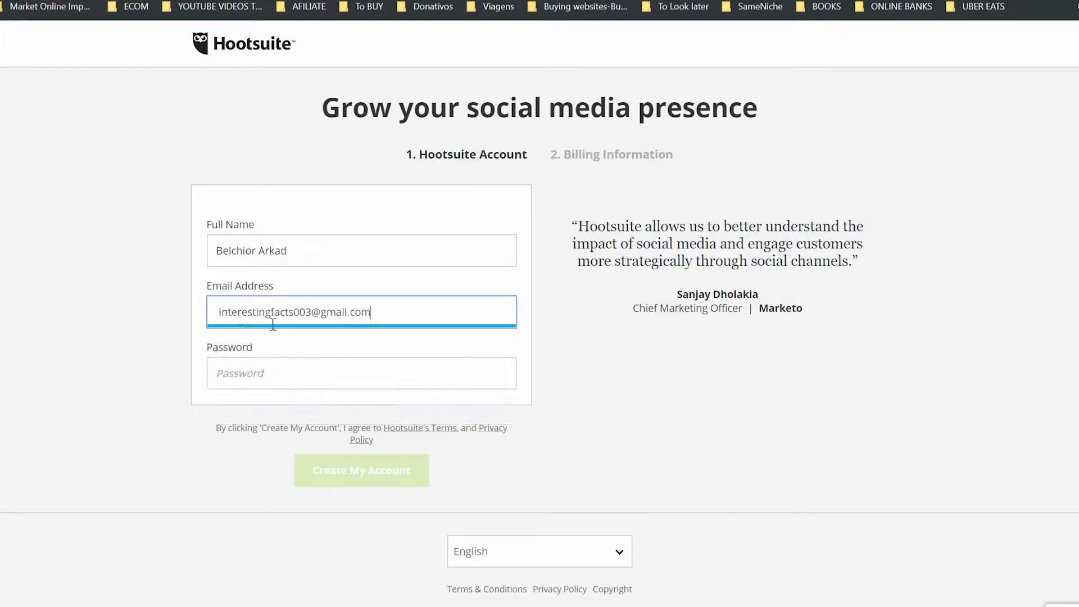
pyautogui.click(274, 378)
pyautogui.hotkey('ctrl', 'v')
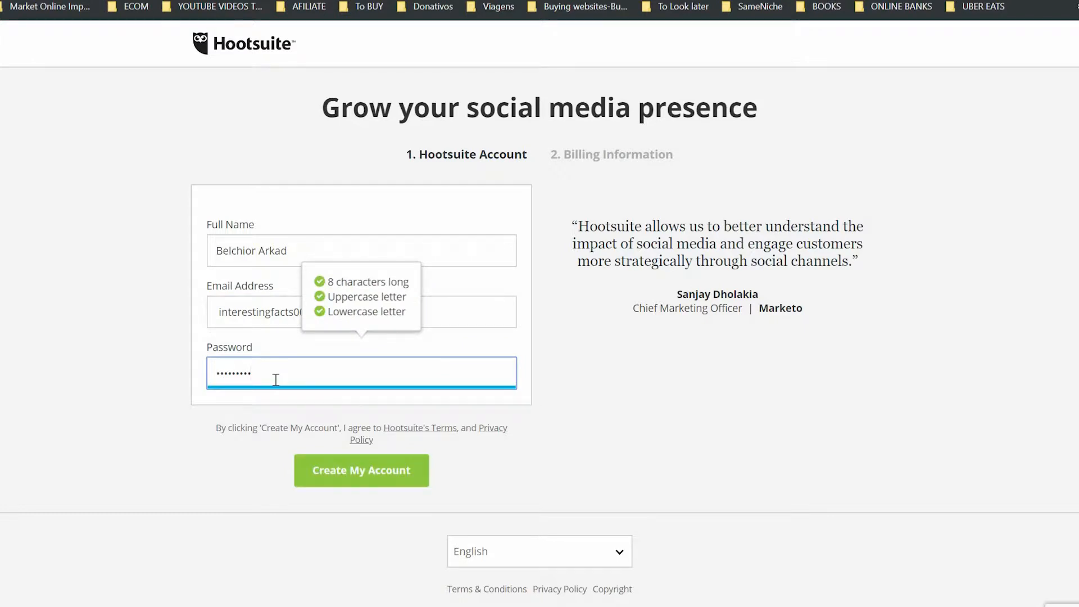
pyautogui.write('01')
pyautogui.click(415, 485)
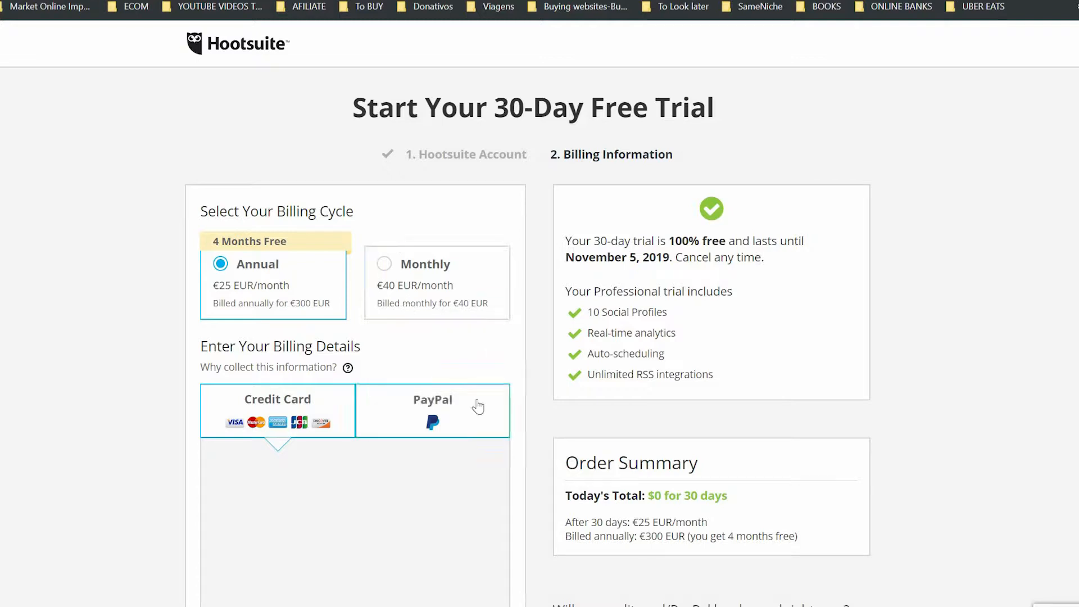
# - Review the free-trial Billing Information page down to the order summary ($0 for 30 days)
pyautogui.scroll(-1, 388, 527)
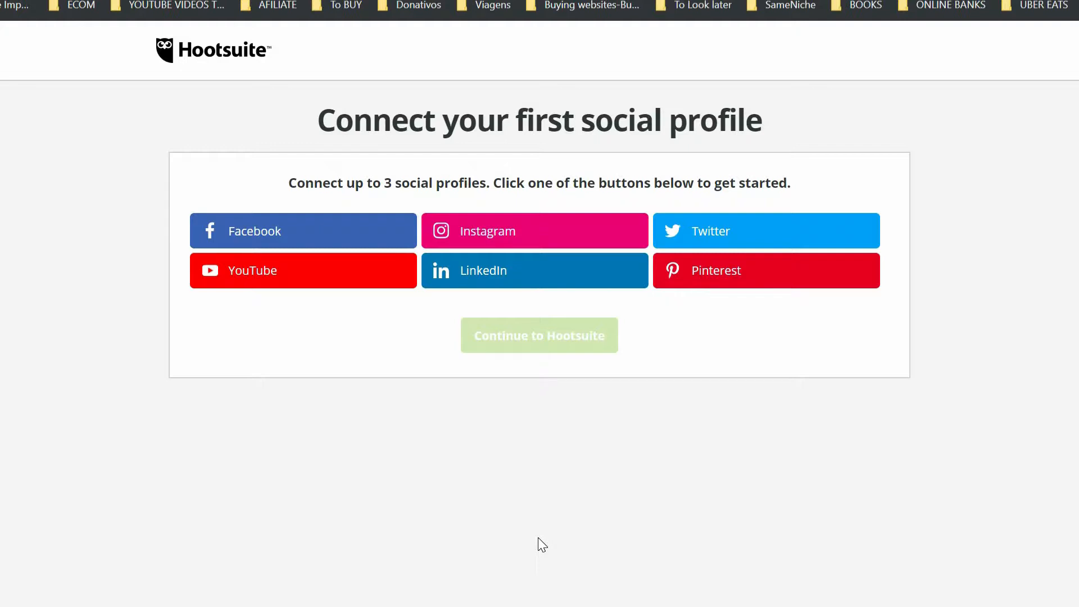
# - Log in to Instagram with a saved login and authorize Hootsuite's access
pyautogui.click(501, 233)
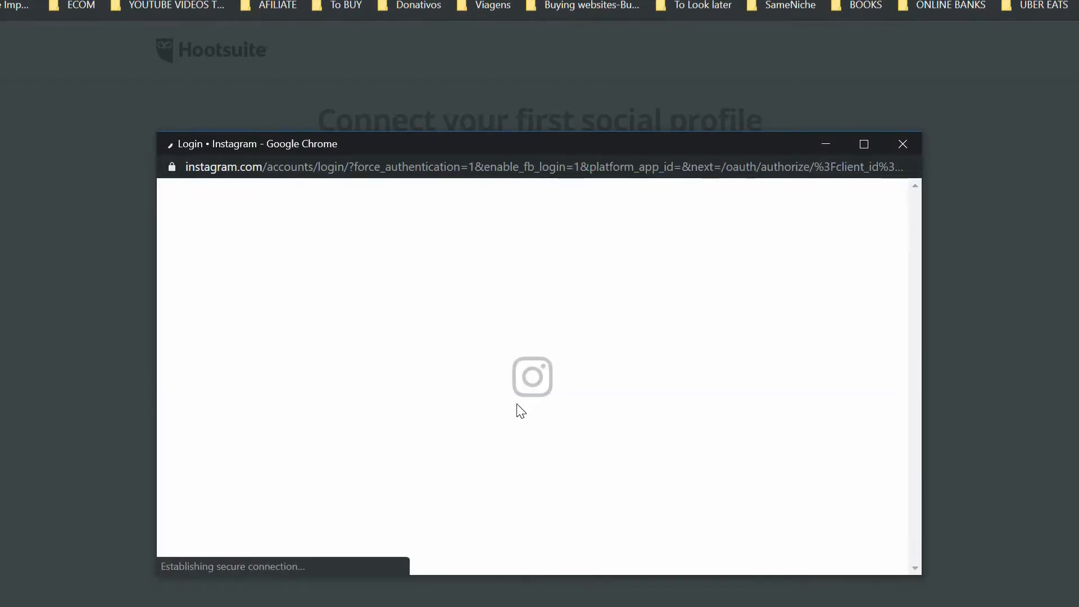
pyautogui.click(493, 364)
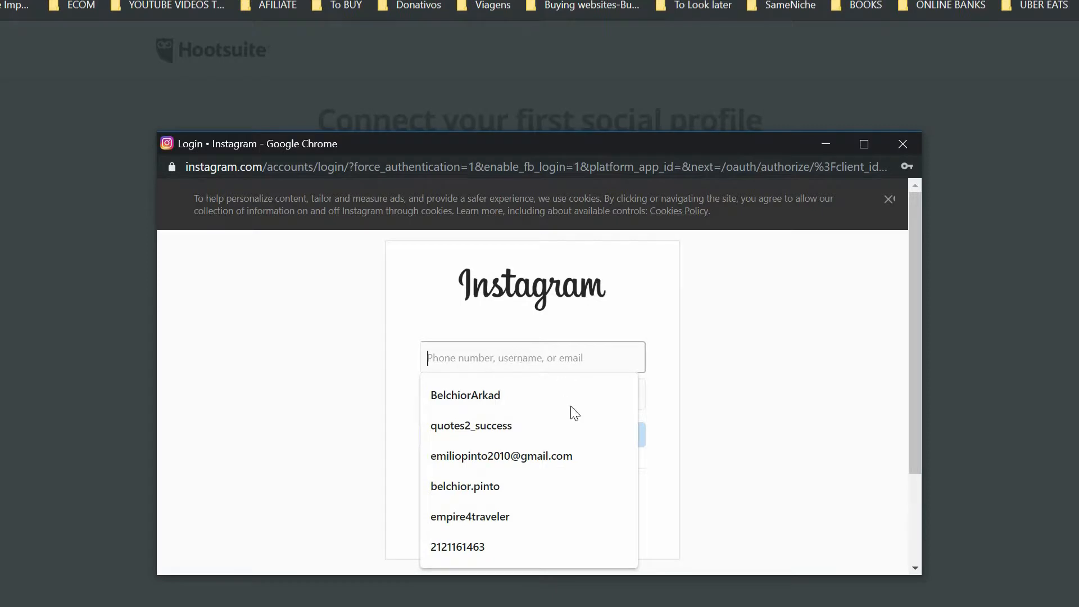
pyautogui.click(513, 518)
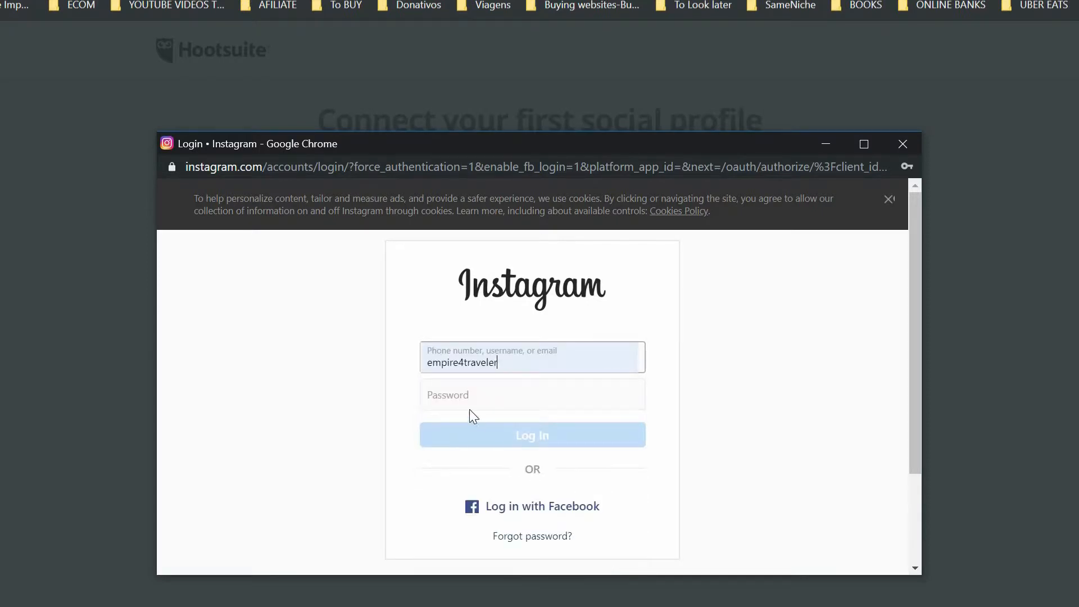
pyautogui.click(462, 391)
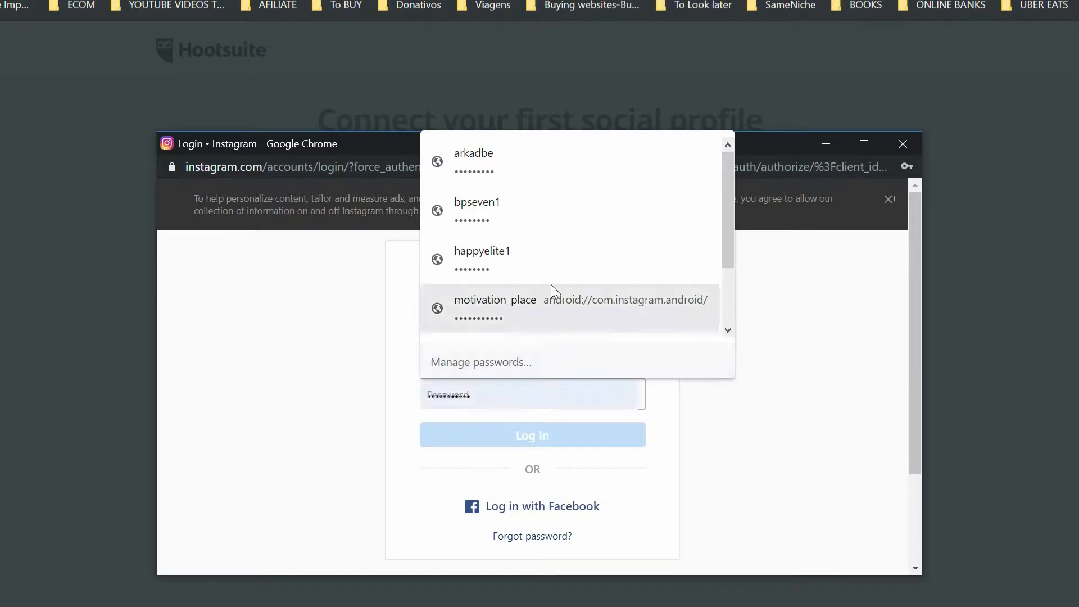
pyautogui.click(691, 448)
pyautogui.click(499, 363)
pyautogui.click(476, 384)
pyautogui.click(514, 264)
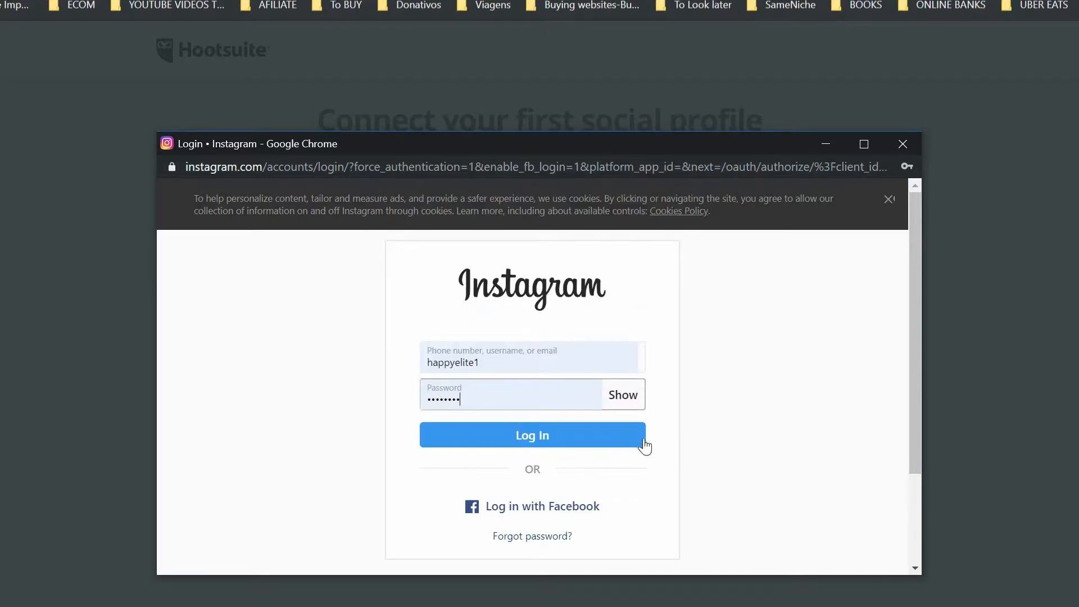
pyautogui.click(534, 446)
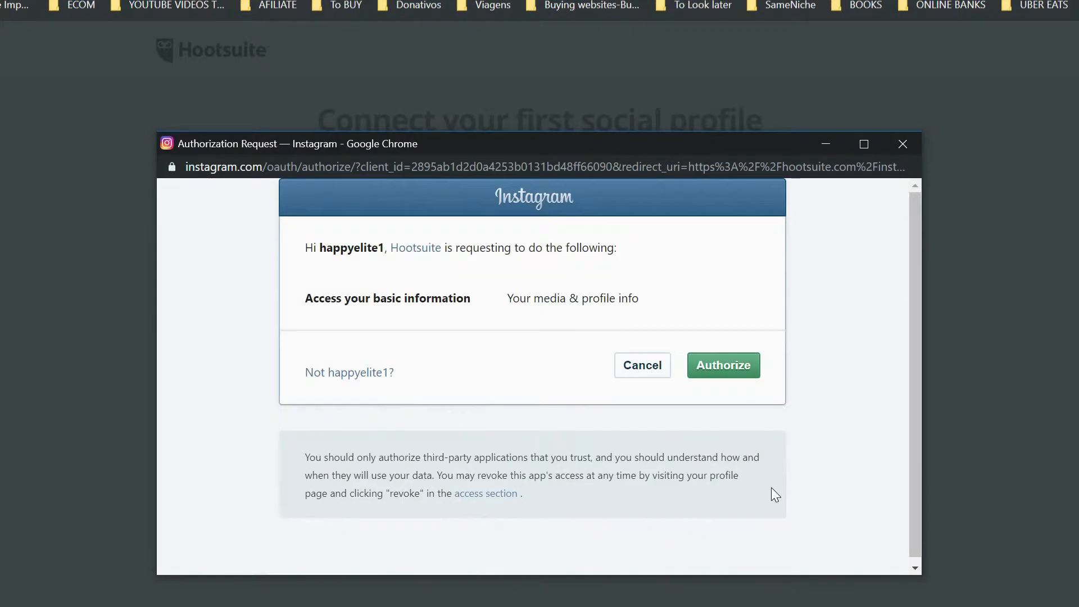
pyautogui.click(709, 371)
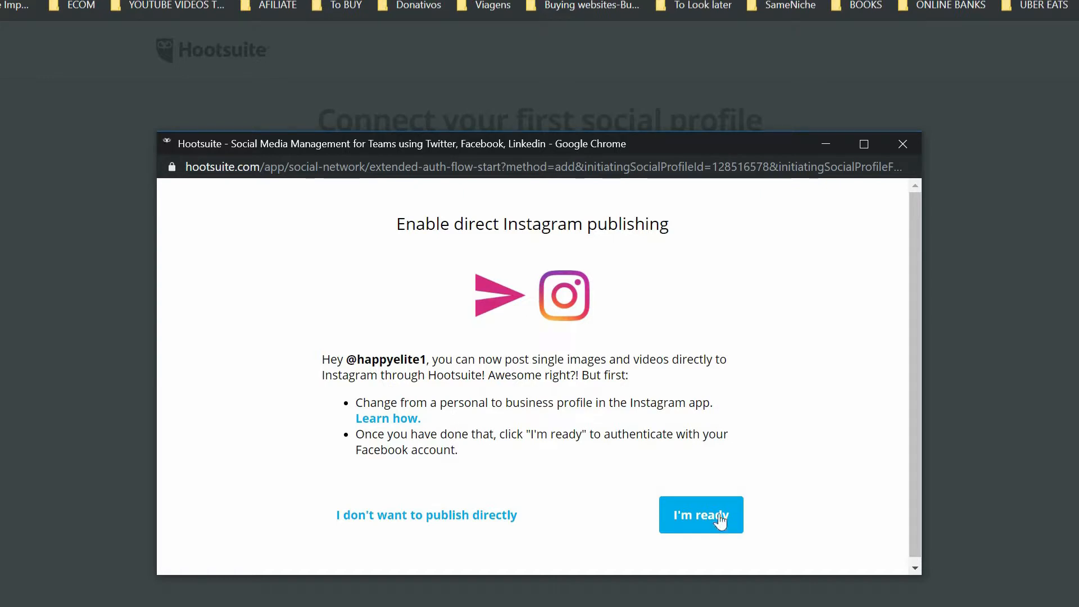
# - Confirm 'I'm ready' for direct Instagram publishing, retrying past the business-profile error until linked
pyautogui.click(693, 522)
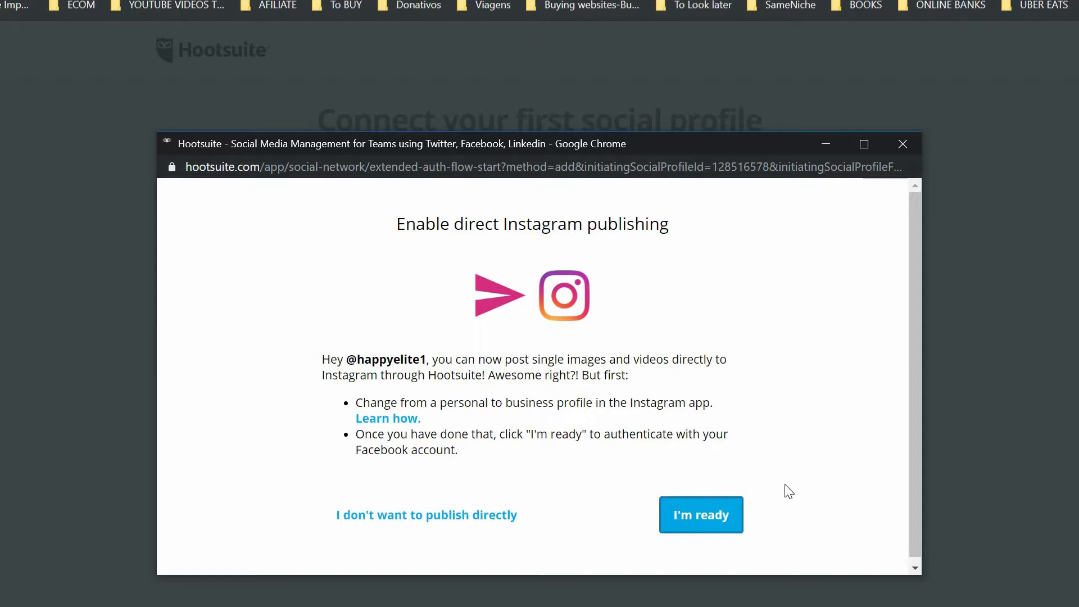
pyautogui.scroll(-2, 816, 482)
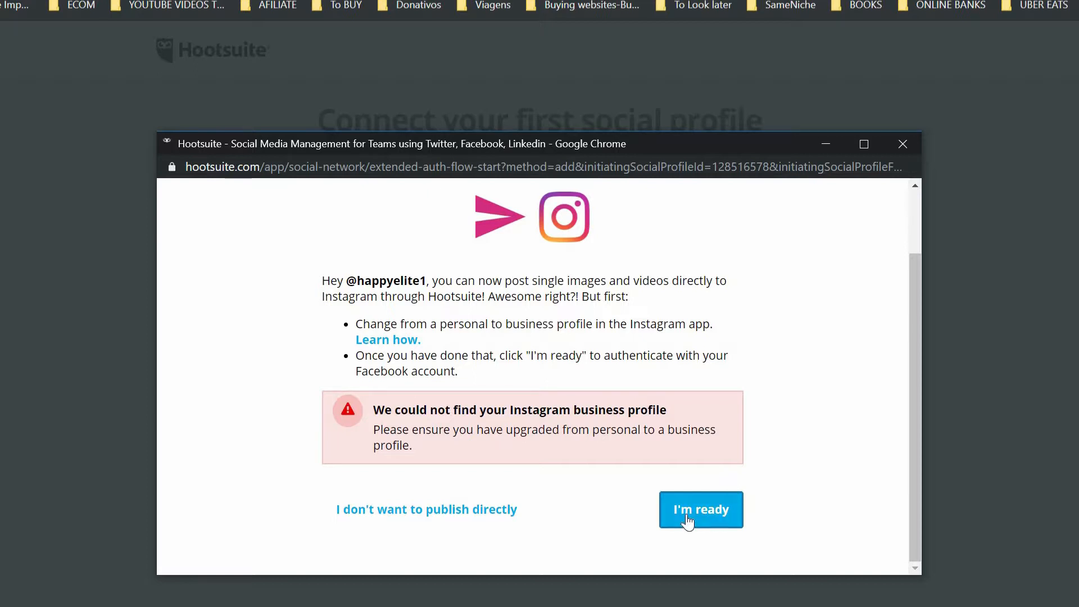
pyautogui.click(739, 526)
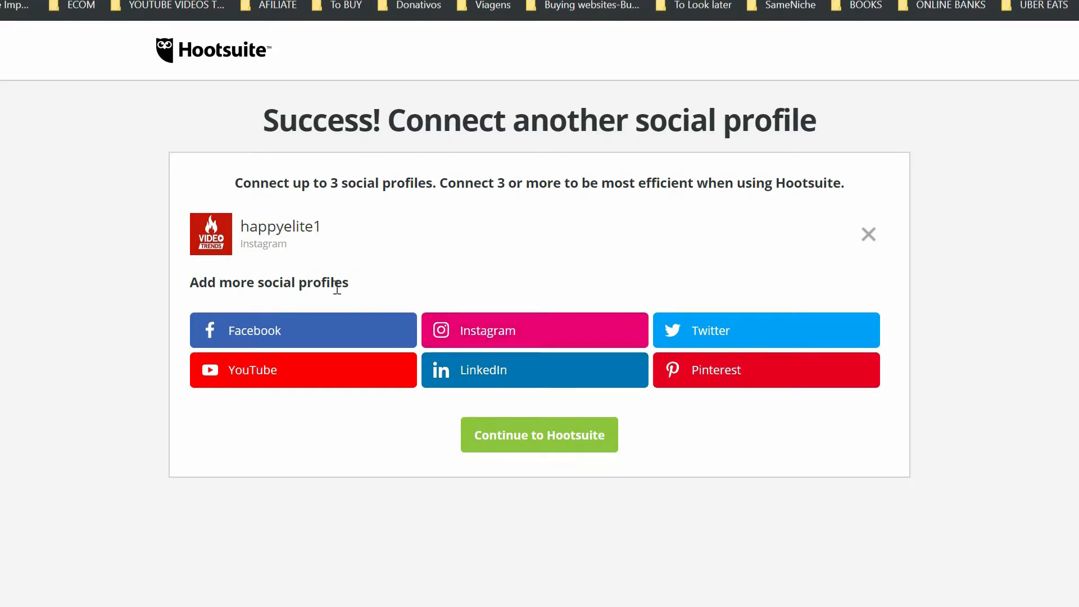
# - Link a Twitter profile by signing in with a saved Twitter login in the authorize popup
pyautogui.click(723, 340)
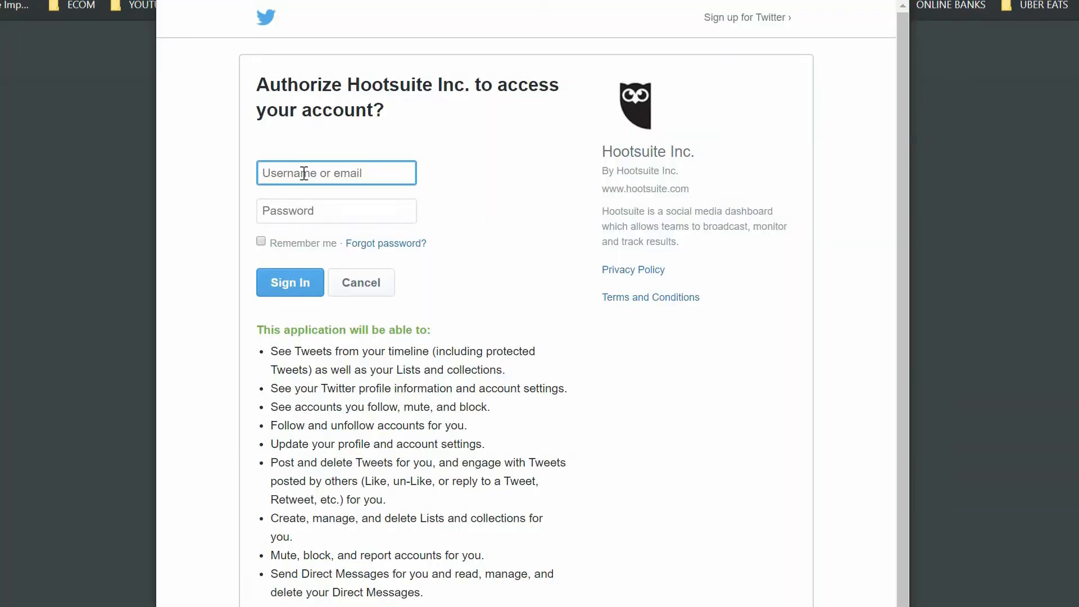
pyautogui.click(304, 175)
pyautogui.click(307, 217)
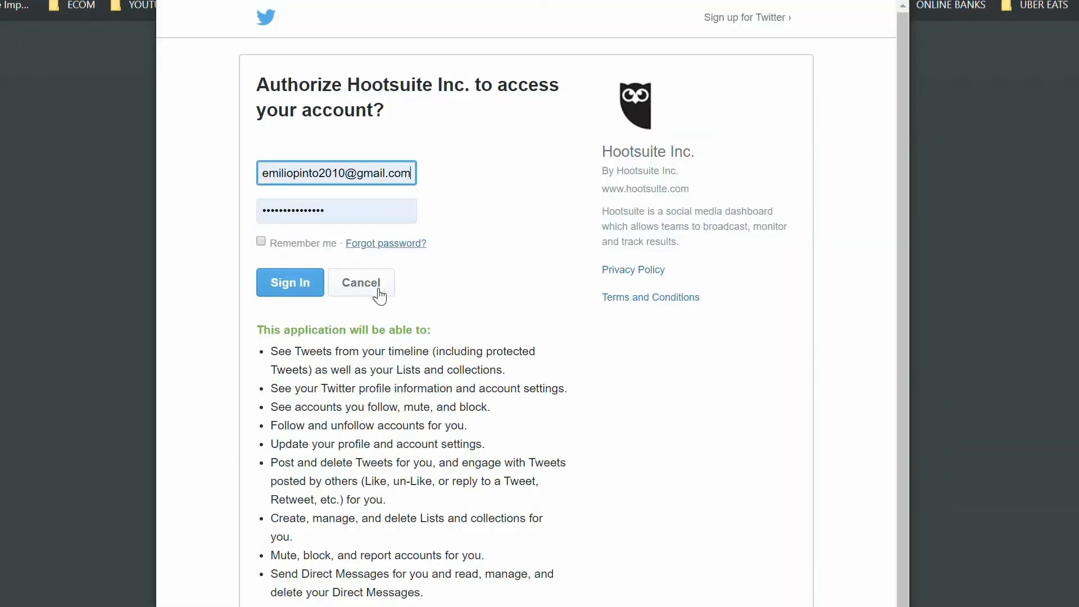
pyautogui.click(281, 288)
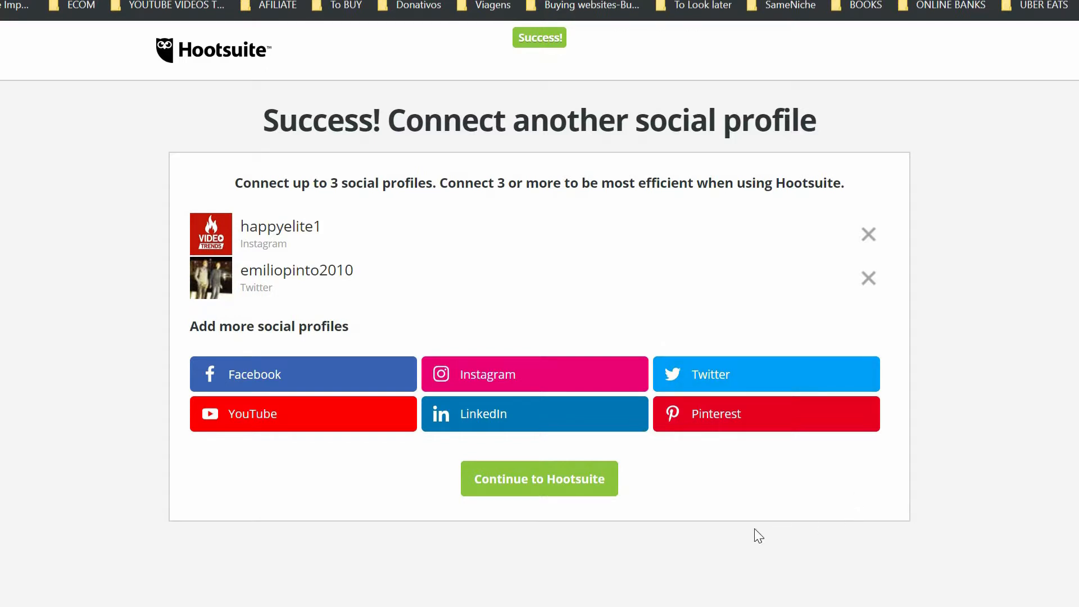
# - Log in to Pinterest with the saved email and password, then grant access via Conceder acesso
pyautogui.click(738, 428)
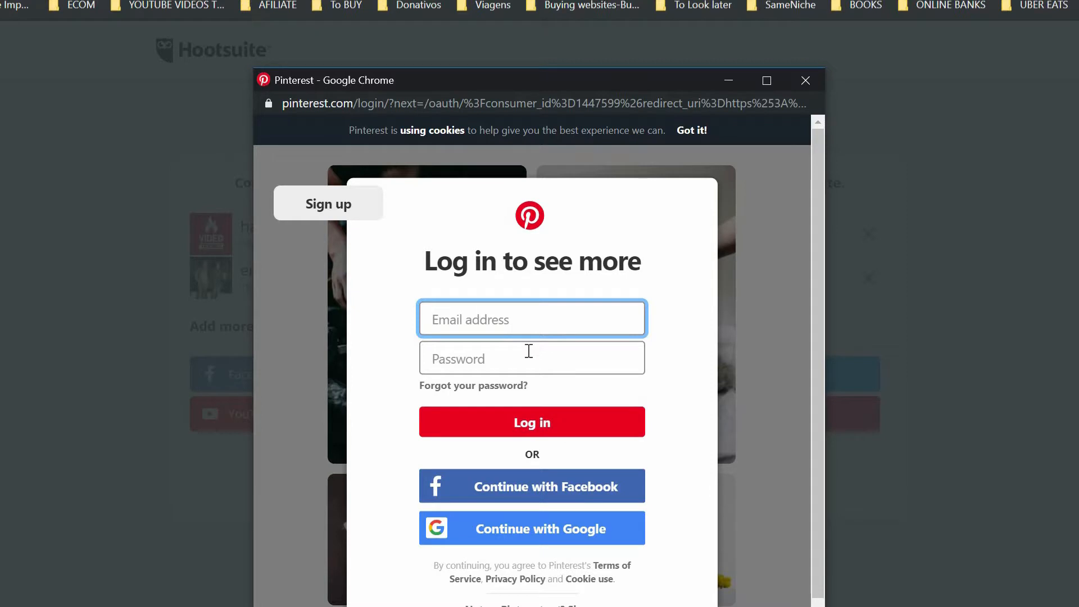
pyautogui.click(500, 330)
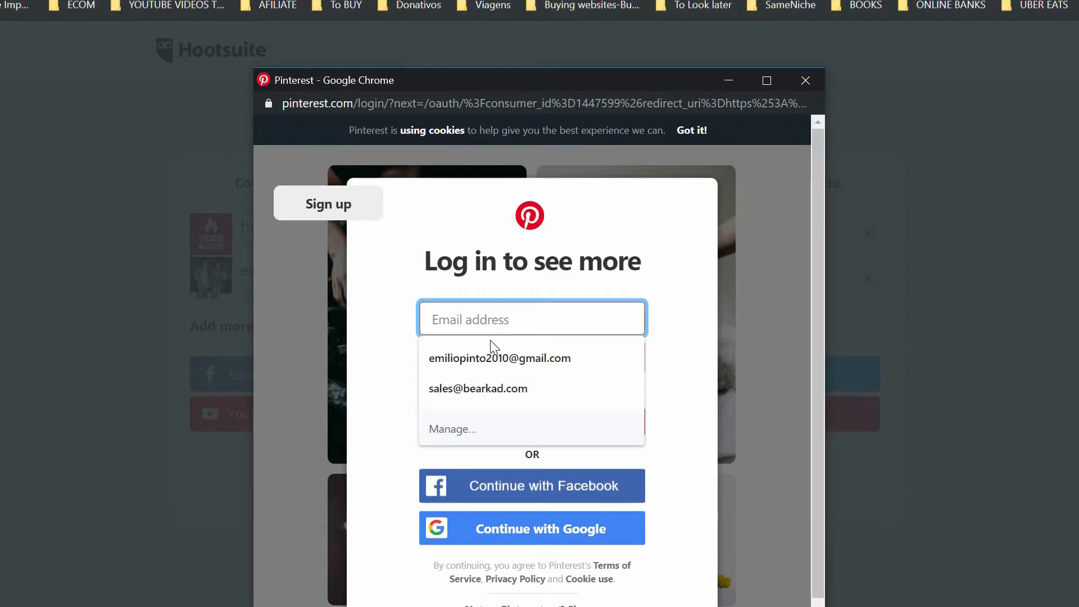
pyautogui.click(493, 356)
pyautogui.click(484, 352)
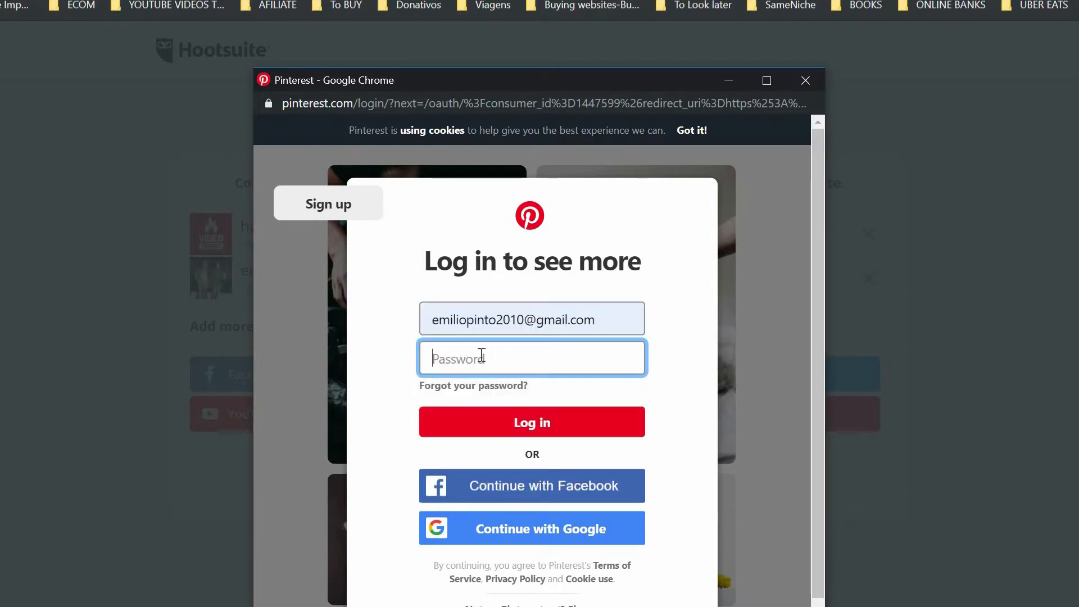
pyautogui.write('••••••••')
pyautogui.press('Return')
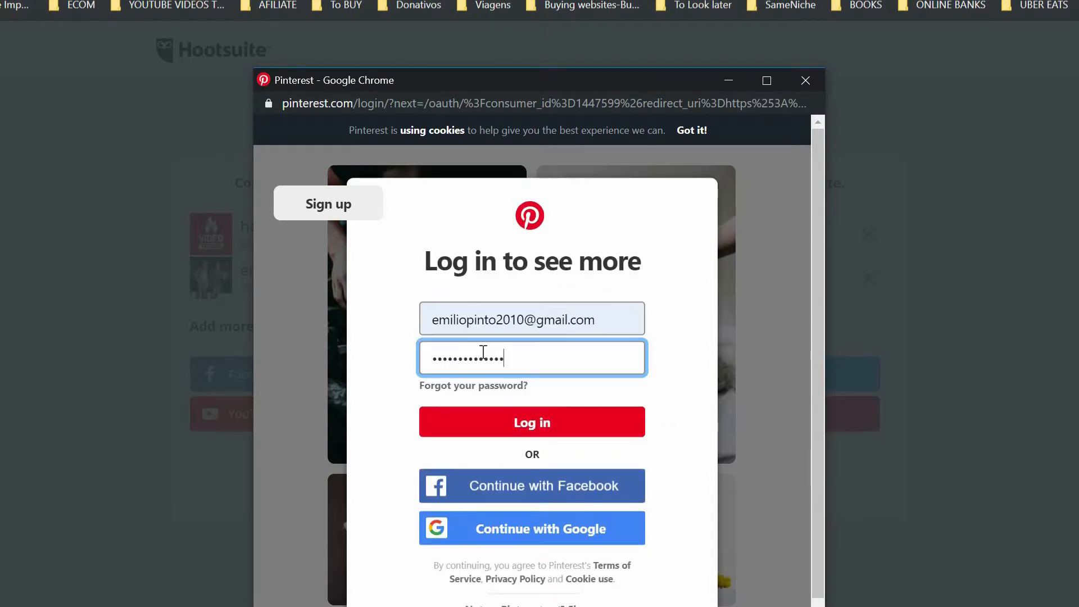
pyautogui.press('Return')
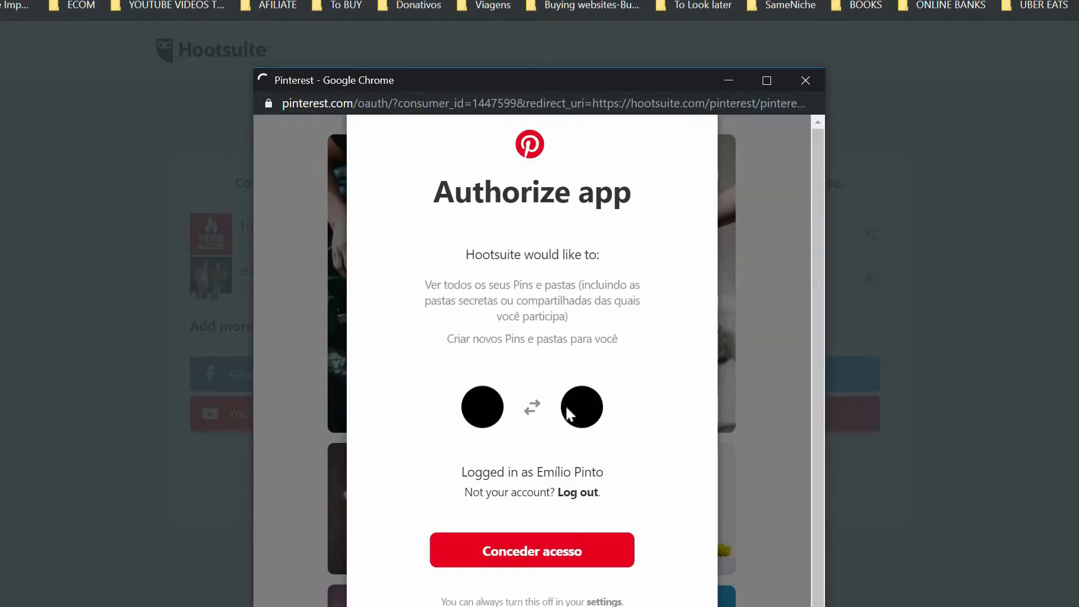
pyautogui.click(615, 558)
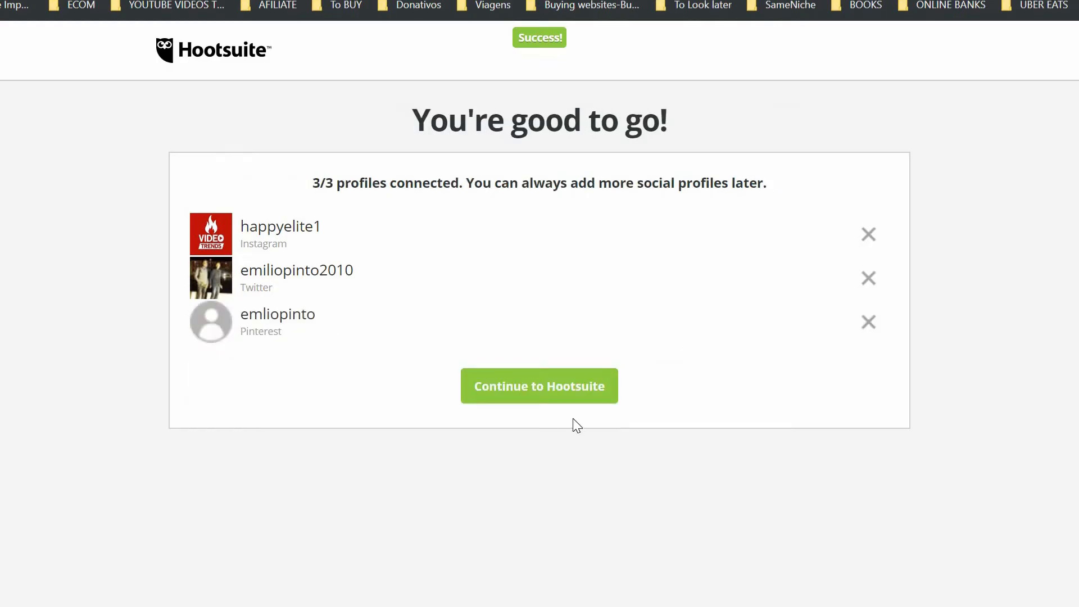
# - Continue into Hootsuite and enter the company name 'Arkad Media' on the welcome form
pyautogui.click(537, 398)
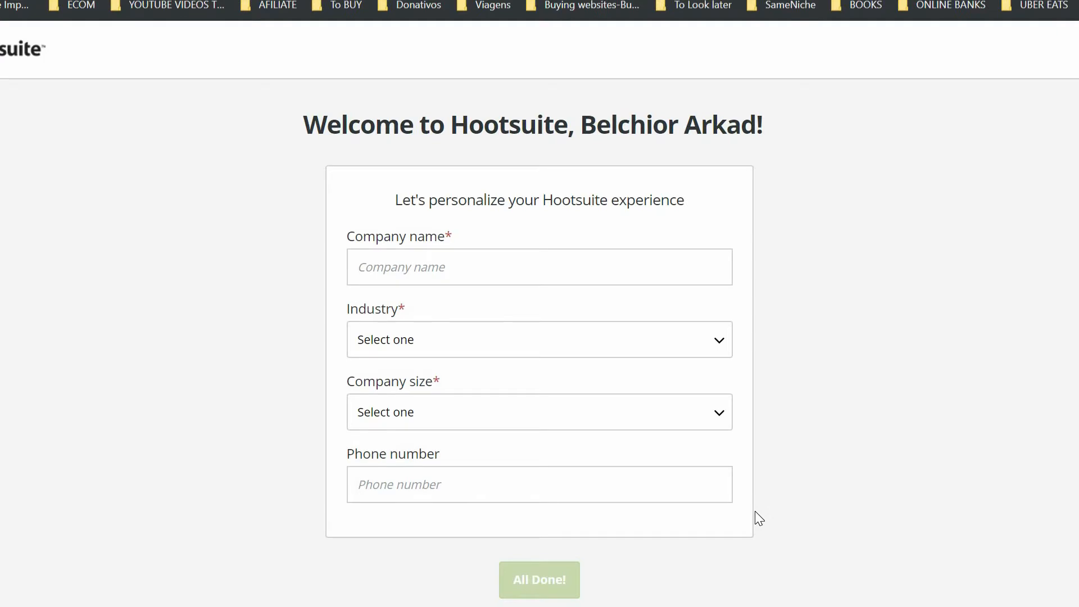
pyautogui.click(404, 275)
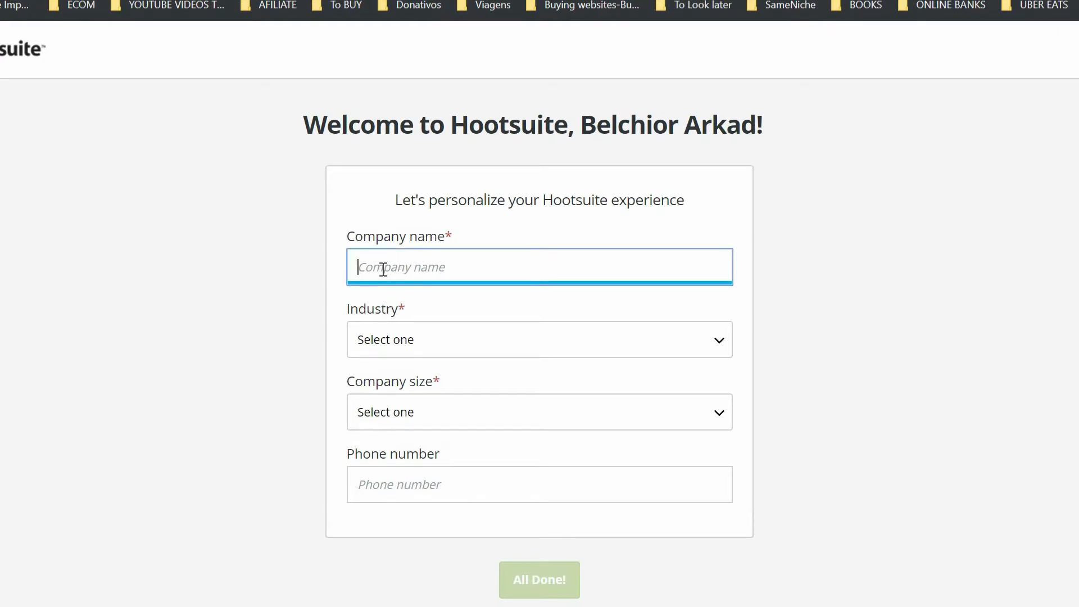
pyautogui.write('Arkad MEDIA')
pyautogui.press('BackSpace')
pyautogui.press('BackSpace')
pyautogui.press('BackSpace')
pyautogui.write('D')
pyautogui.press('BackSpace')
pyautogui.write('edia')
# - Set industry to Agency and company size to 1 - 20, add a phone number, and finish the form
pyautogui.click(379, 342)
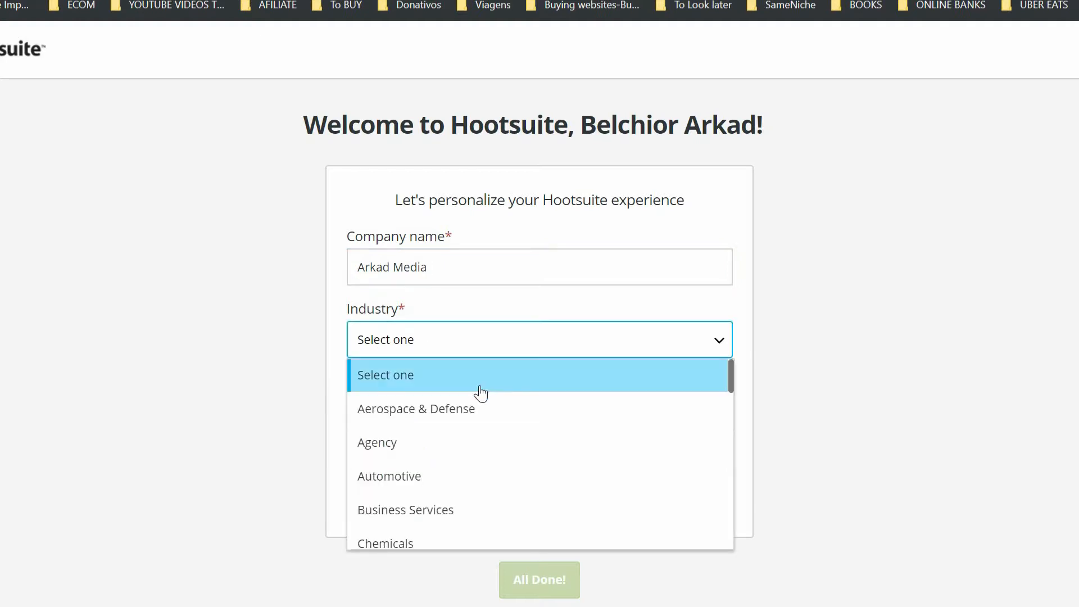
pyautogui.click(480, 452)
pyautogui.click(447, 428)
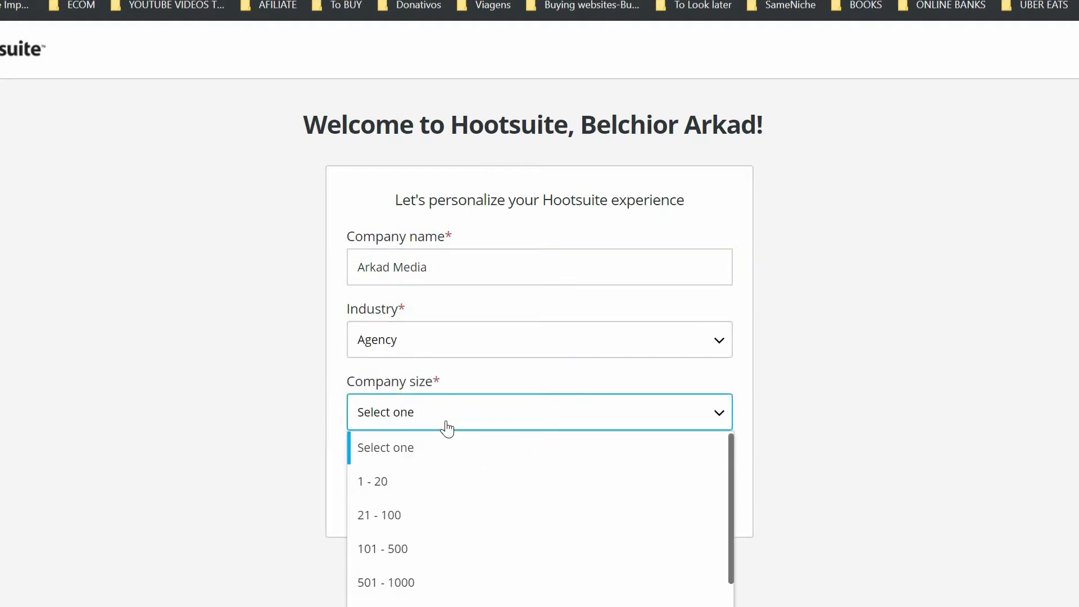
pyautogui.click(423, 485)
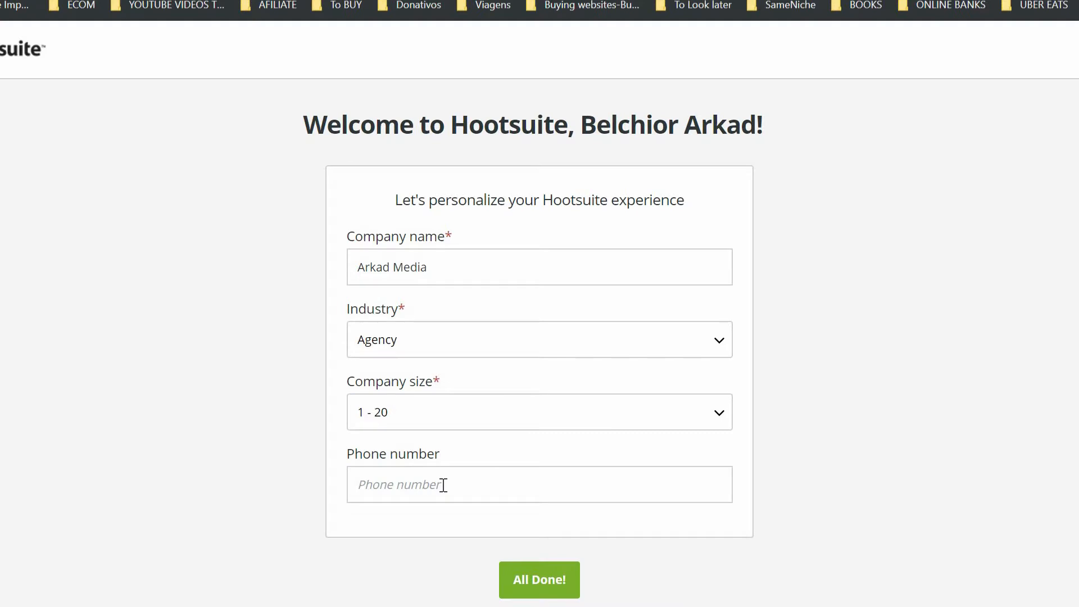
pyautogui.click(442, 487)
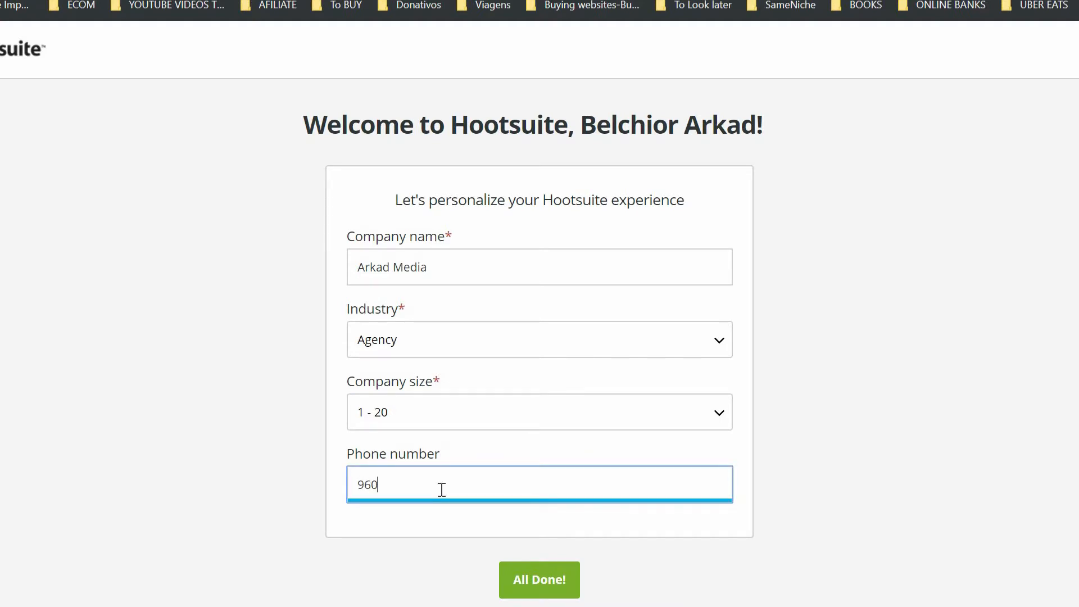
pyautogui.click(553, 593)
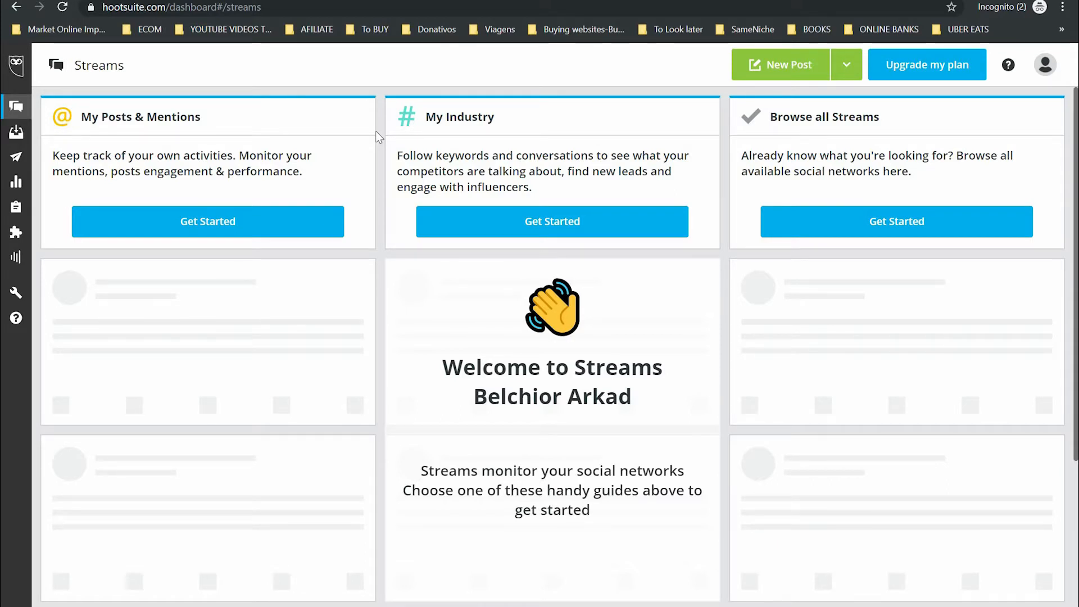
# - Start a new post, swap the Twitter recipient for the Instagram profile, and dismiss the tutorial
pyautogui.click(790, 66)
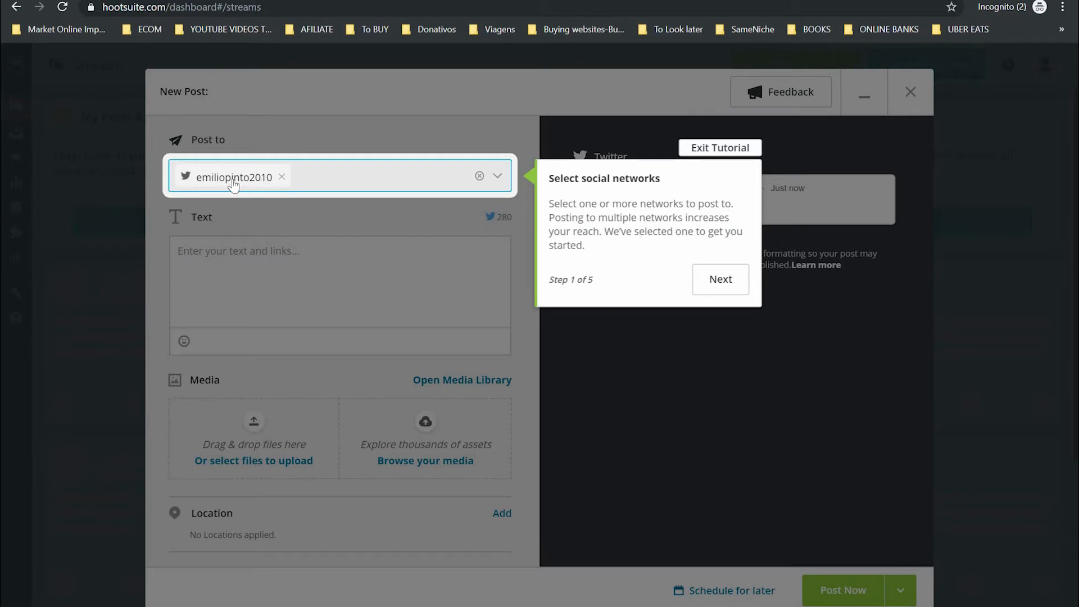
pyautogui.click(282, 177)
pyautogui.click(231, 177)
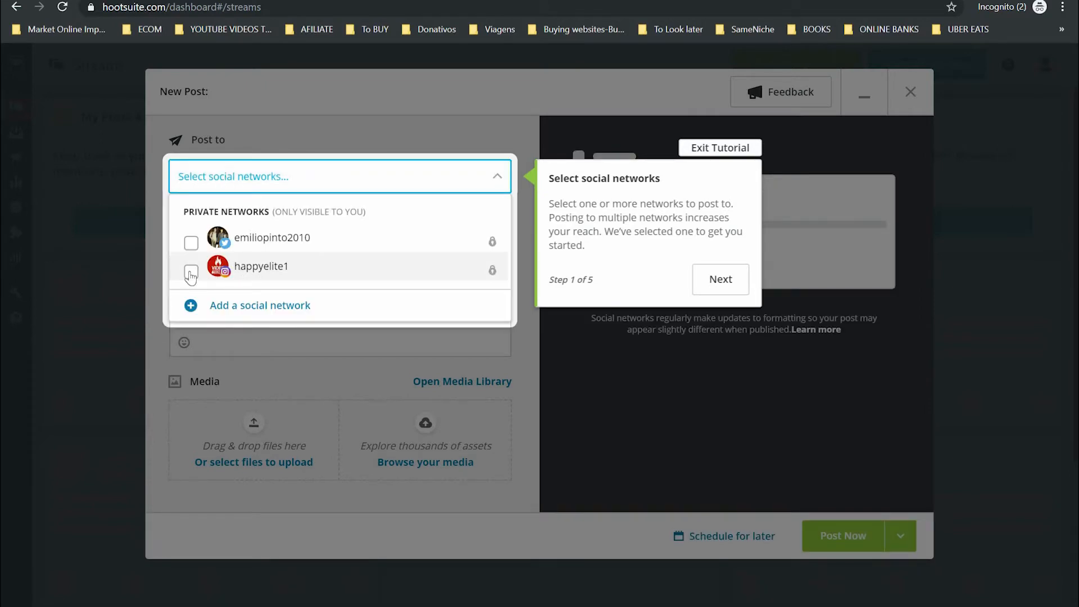
pyautogui.click(280, 280)
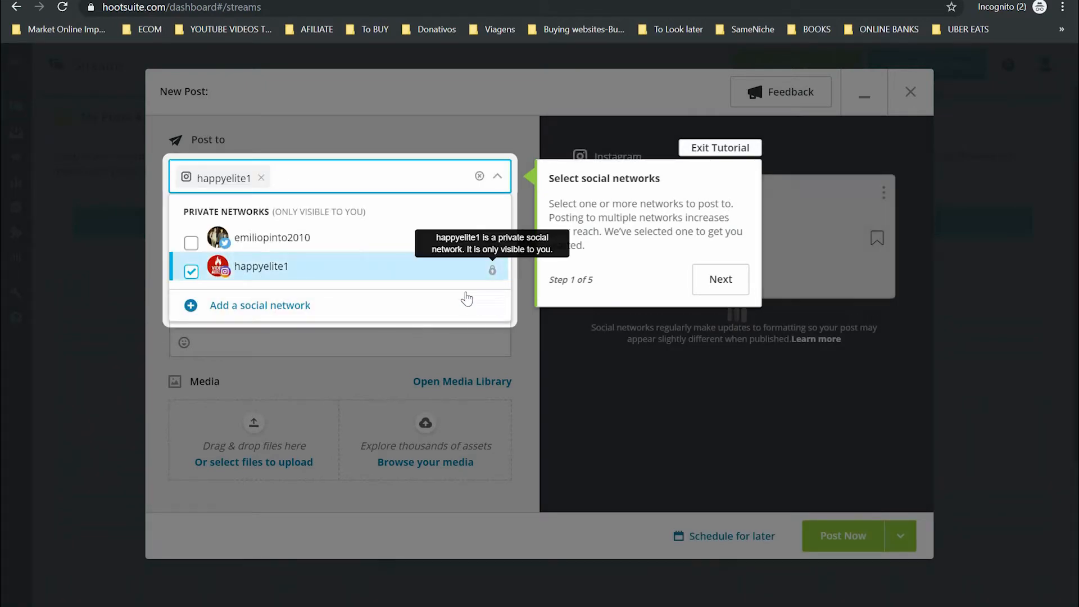
pyautogui.click(283, 354)
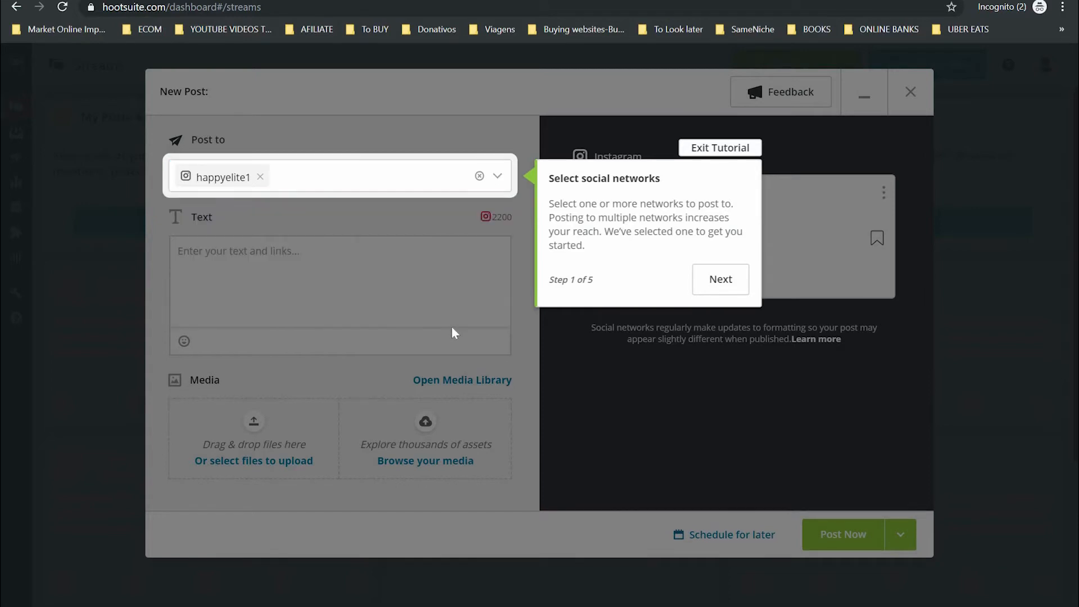
pyautogui.click(712, 284)
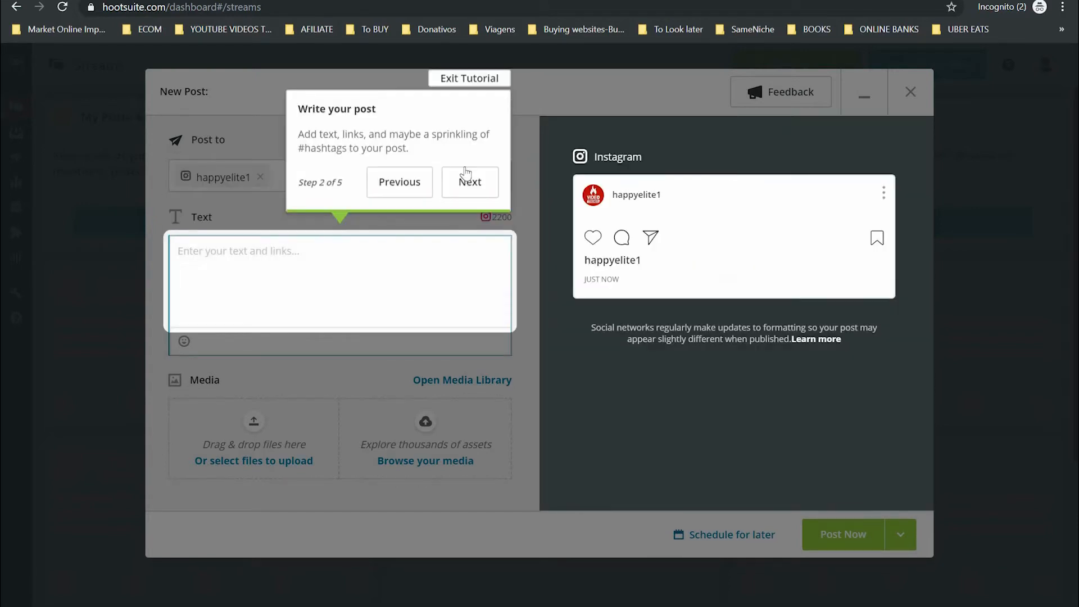
pyautogui.click(454, 80)
# - Write 'How to manage your time' with '#savelife #love' on a second line
pyautogui.click(256, 280)
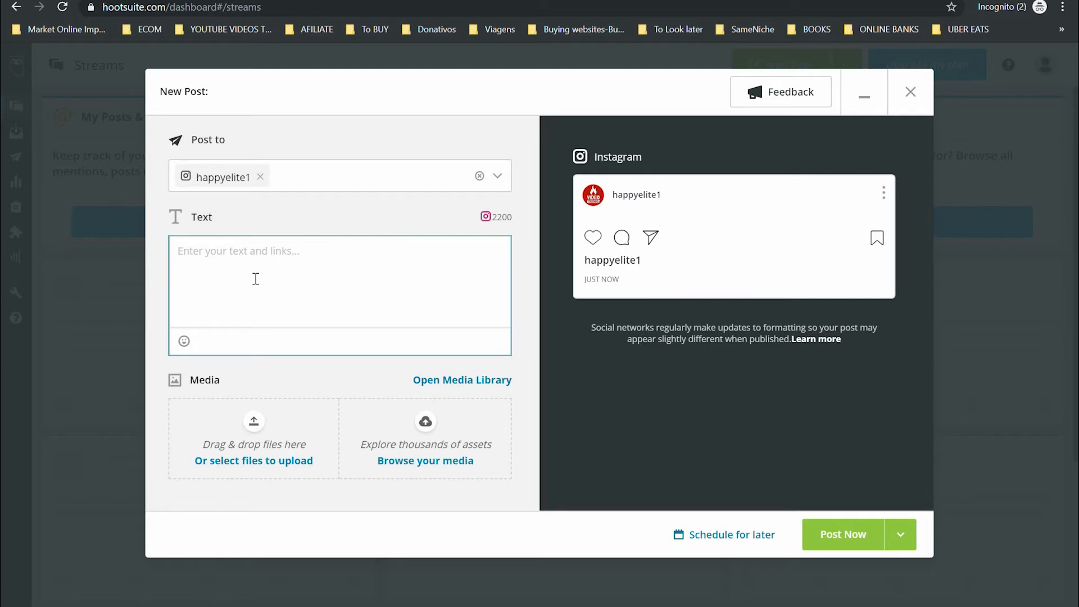
pyautogui.write('How to manage your time')
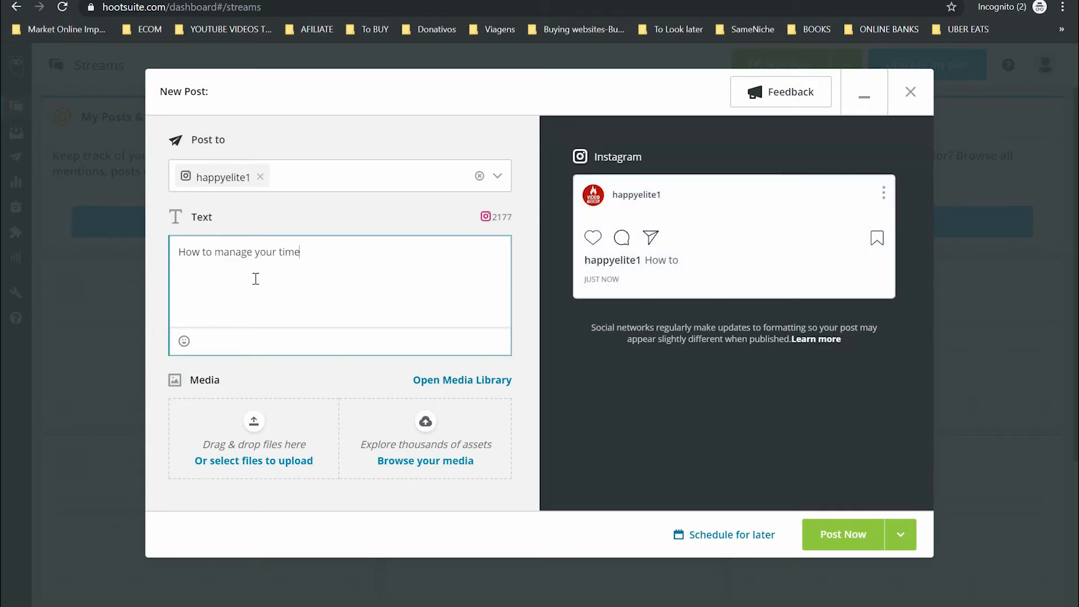
pyautogui.press('Return')
pyautogui.write('#save')
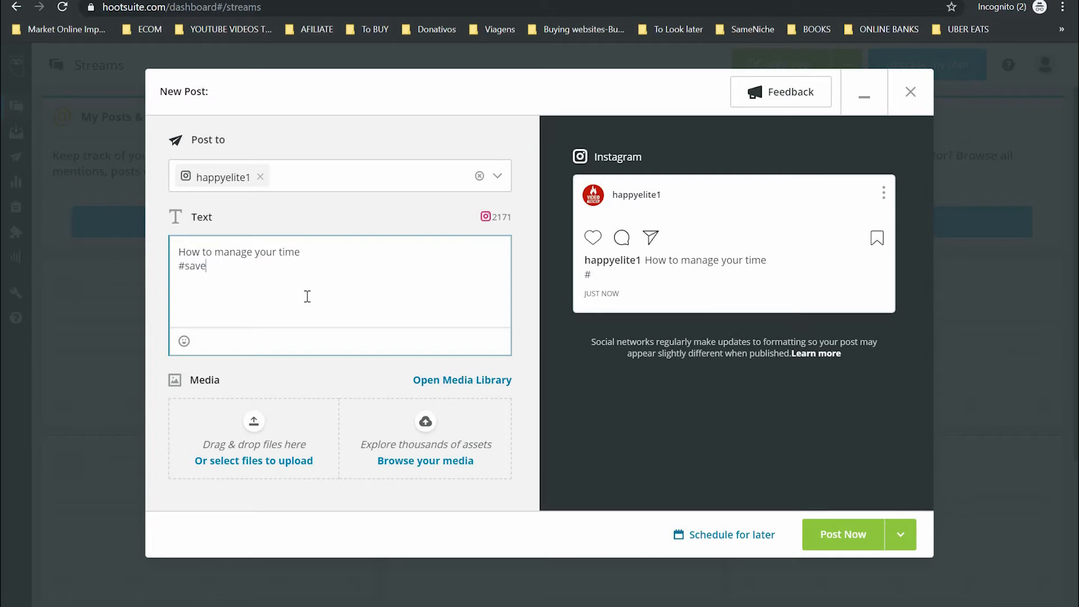
pyautogui.write('life #')
pyautogui.write('love')
# - Upload CF.jpg from Downloads as the post's image
pyautogui.click(255, 428)
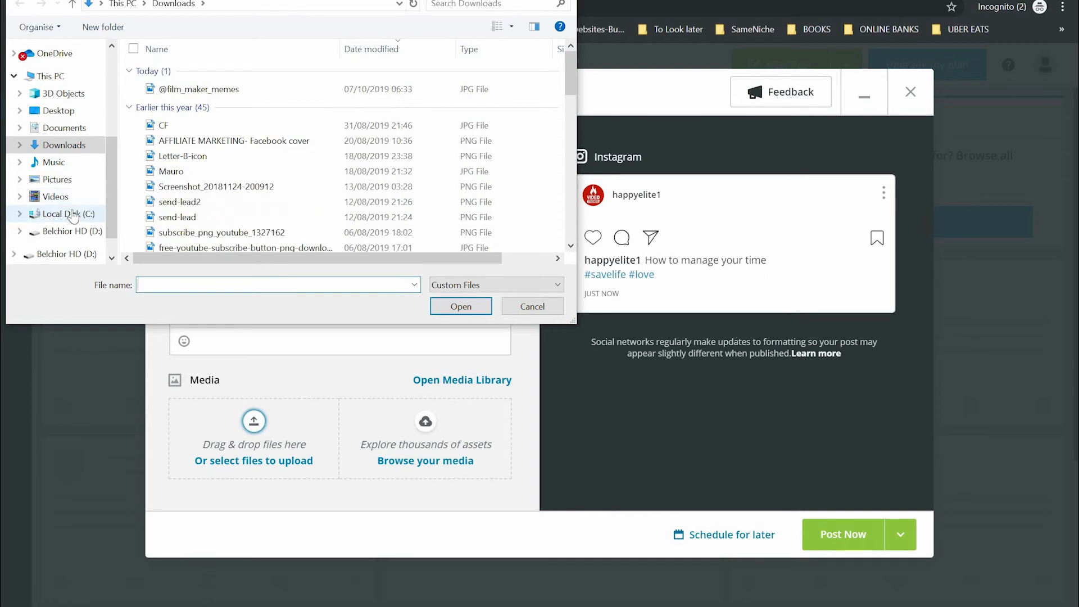
pyautogui.click(206, 128)
pyautogui.click(460, 306)
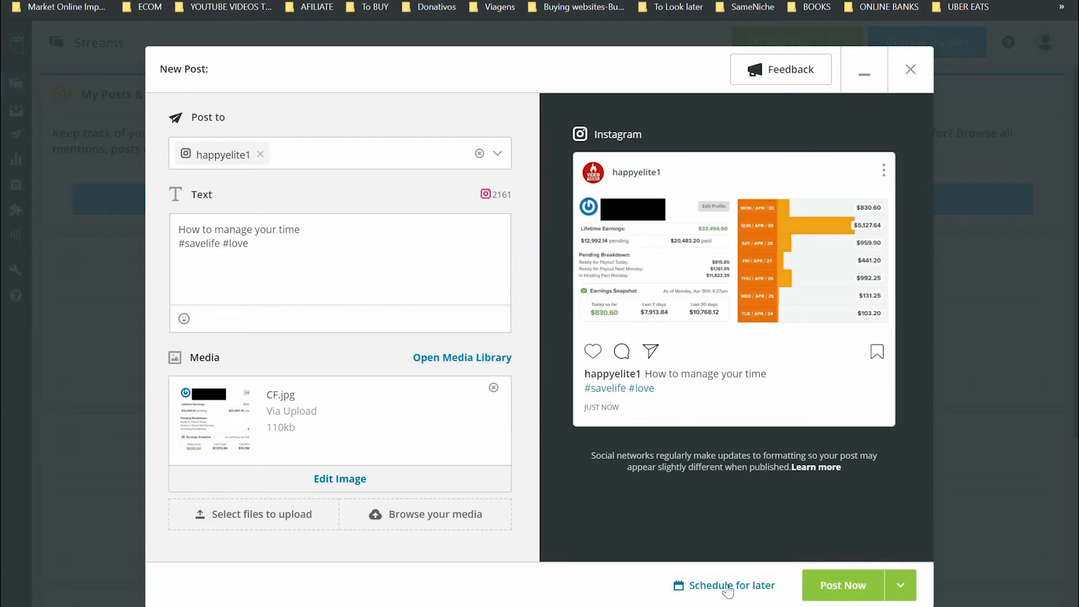
# - Set the Instagram post to publish Tuesday, October 8 at 10:00 AM (GMT+01 Lisbon) and schedule it
pyautogui.click(728, 589)
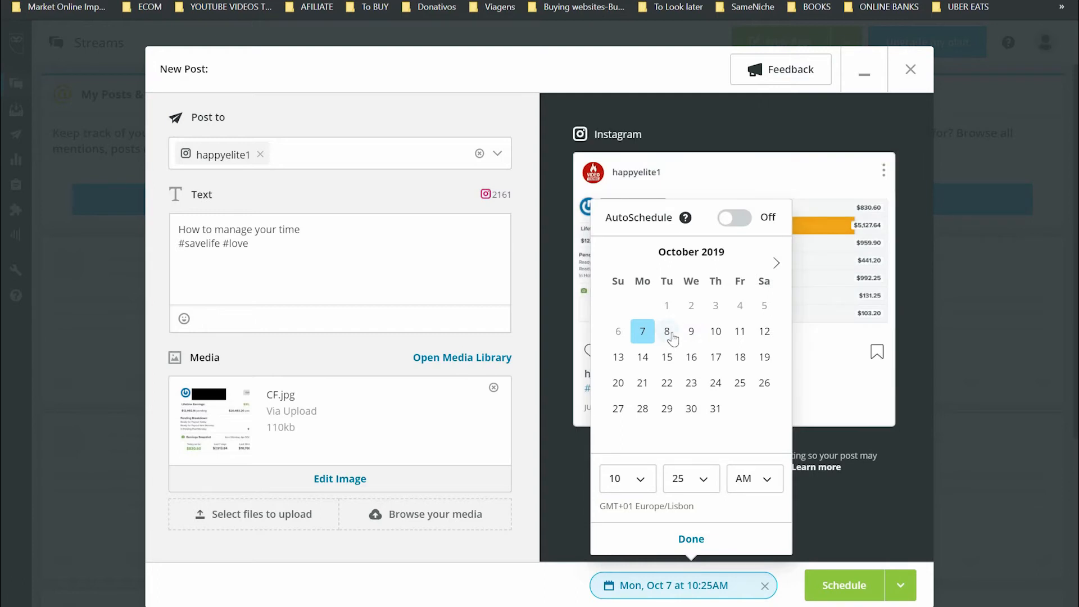
pyautogui.click(667, 331)
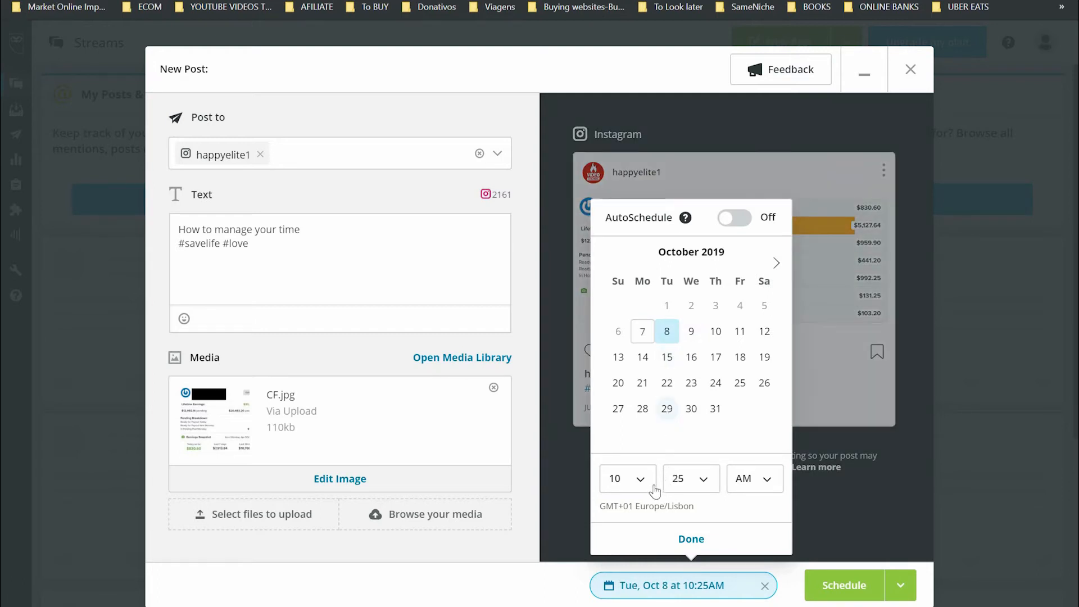
pyautogui.click(643, 481)
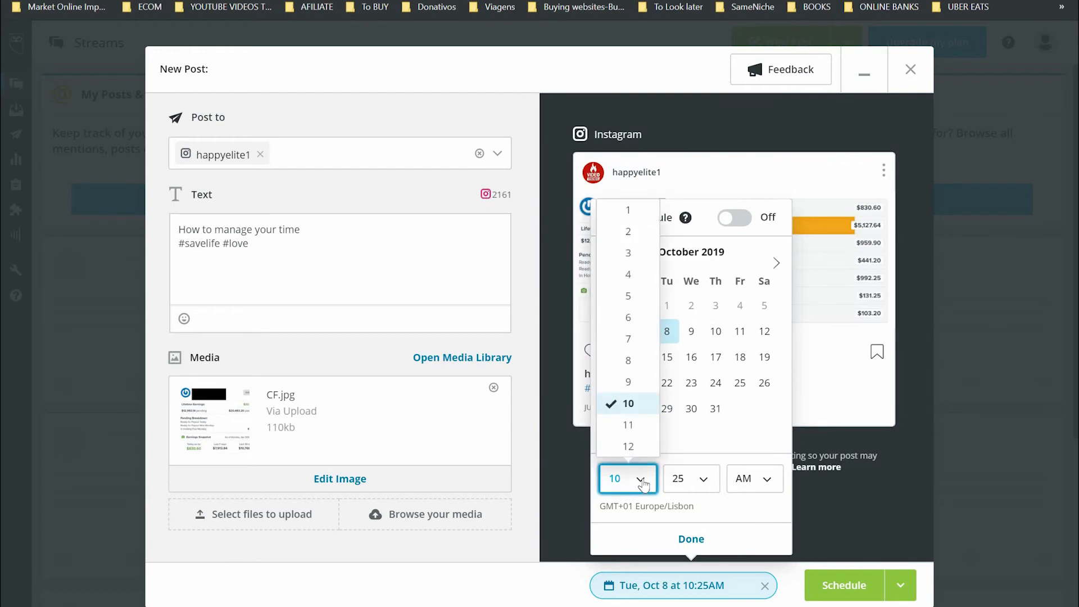
pyautogui.click(642, 481)
pyautogui.click(702, 479)
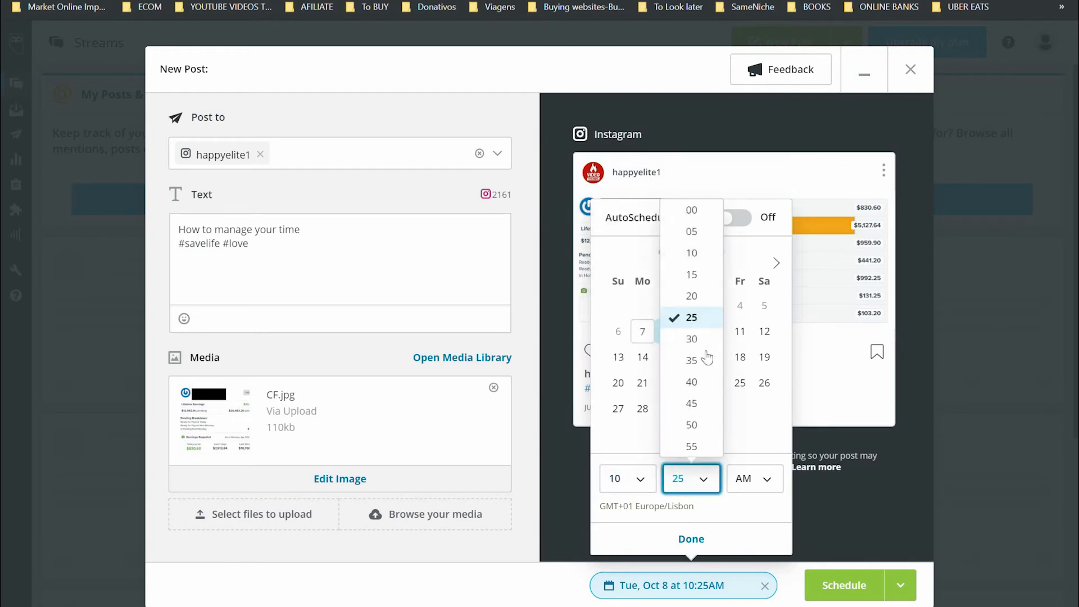
pyautogui.click(692, 210)
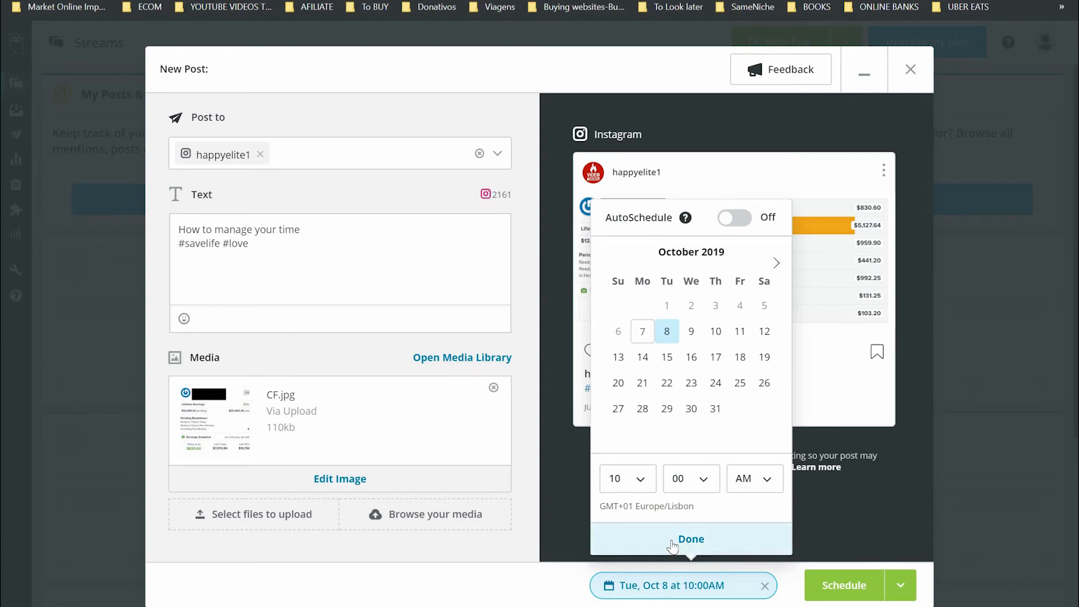
pyautogui.click(826, 582)
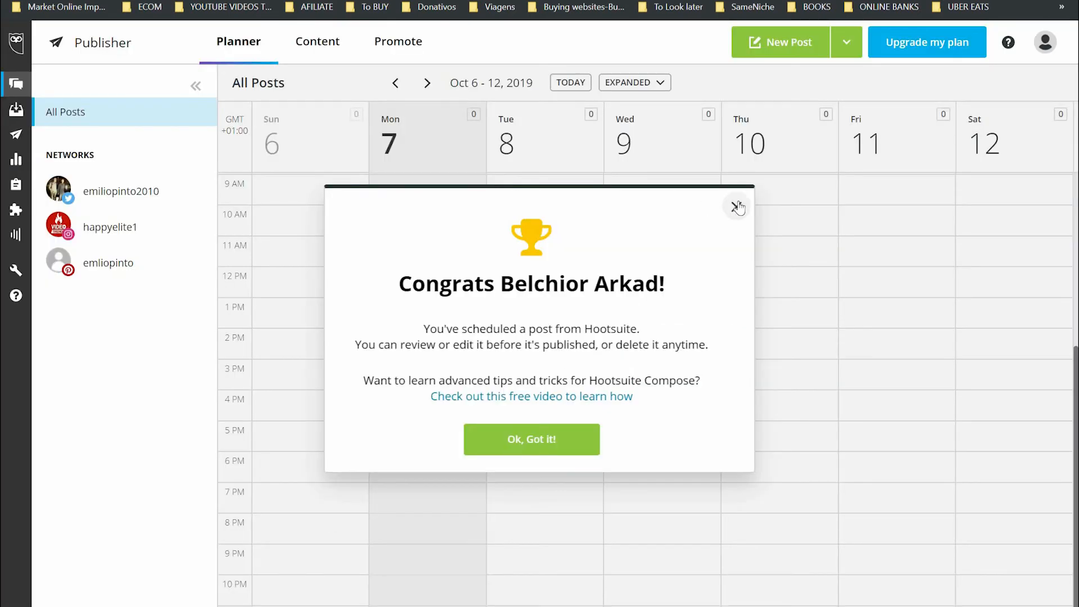
# - Dismiss the Congrats confirmation and bring up the account menu from the profile avatar
pyautogui.rightClick(738, 202)
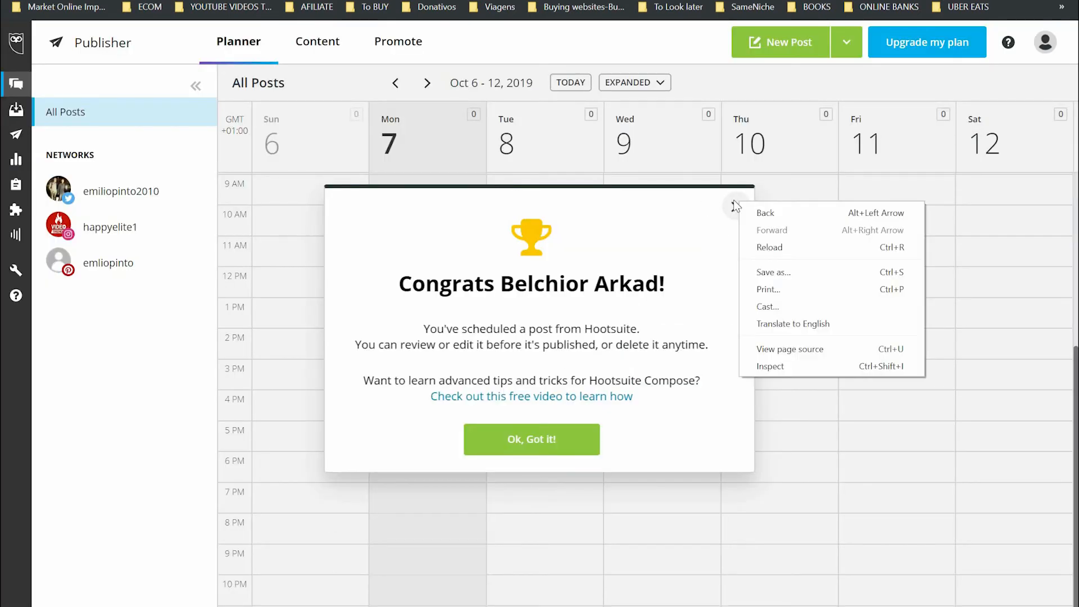
pyautogui.click(731, 213)
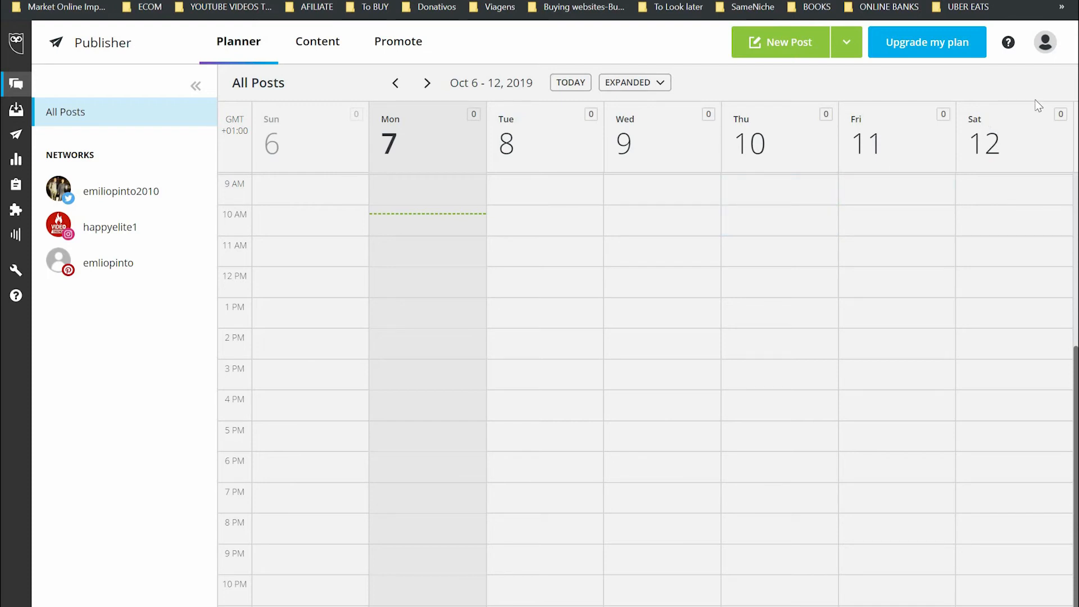
pyautogui.moveTo(1046, 49)
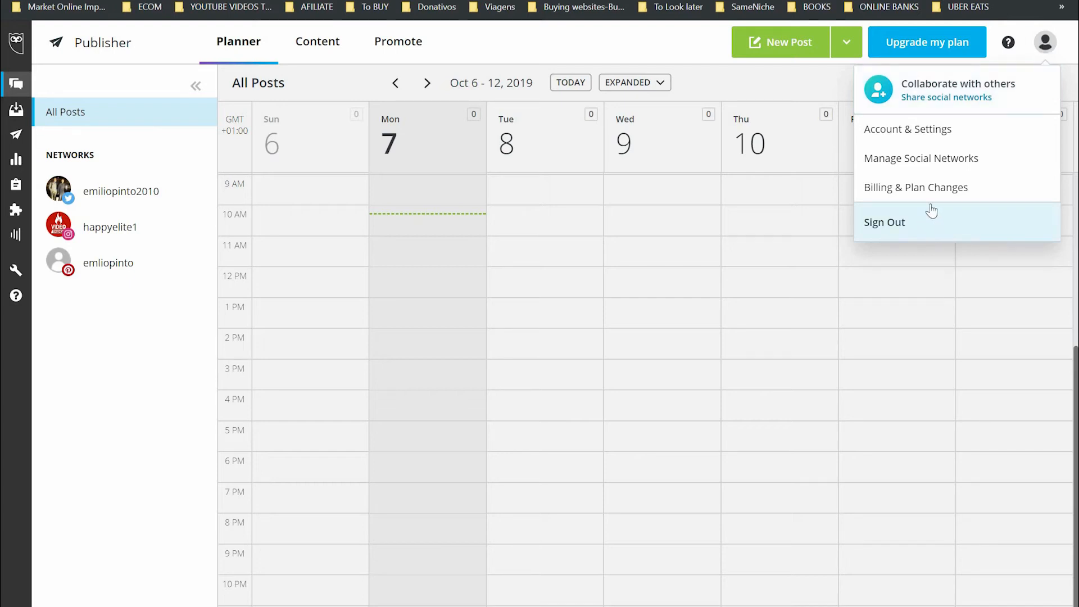
# - Look through the Preferences, Notifications and AutoSchedule settings pages, finishing on the Account profile page
pyautogui.click(902, 132)
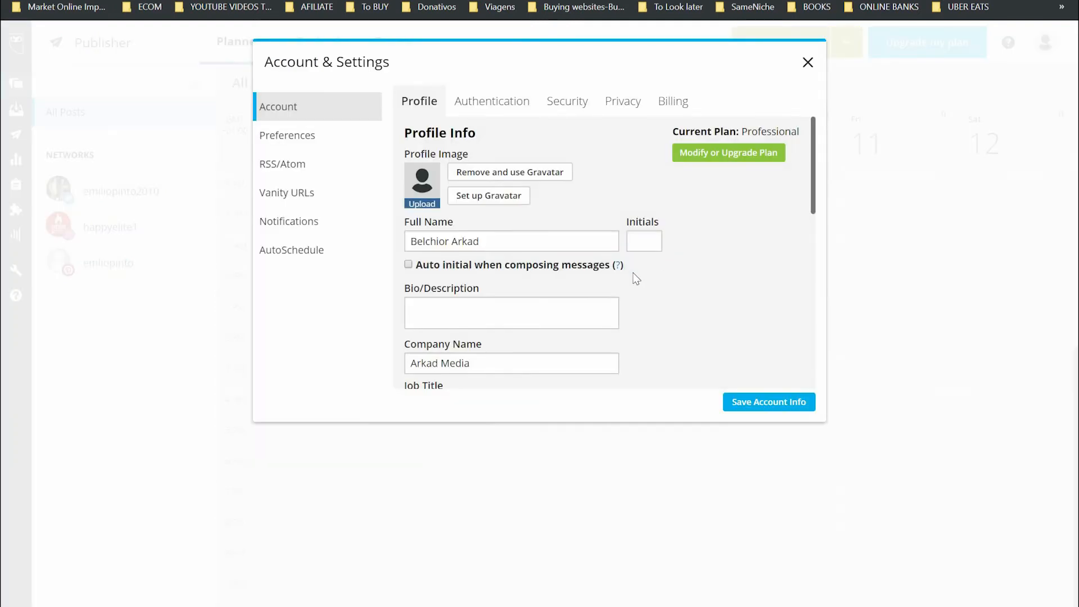
pyautogui.click(287, 136)
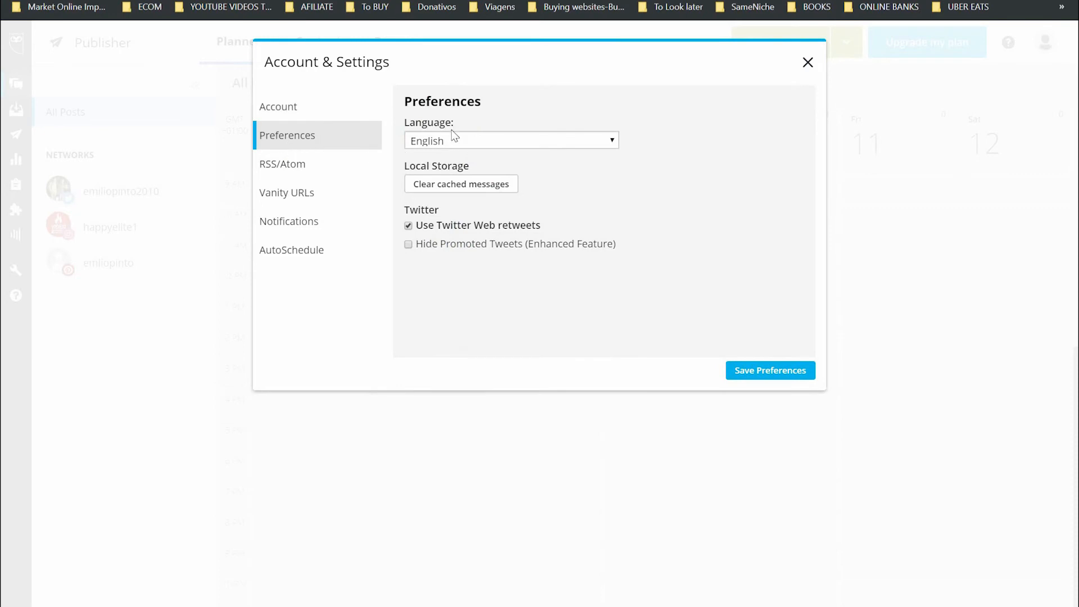
pyautogui.click(334, 234)
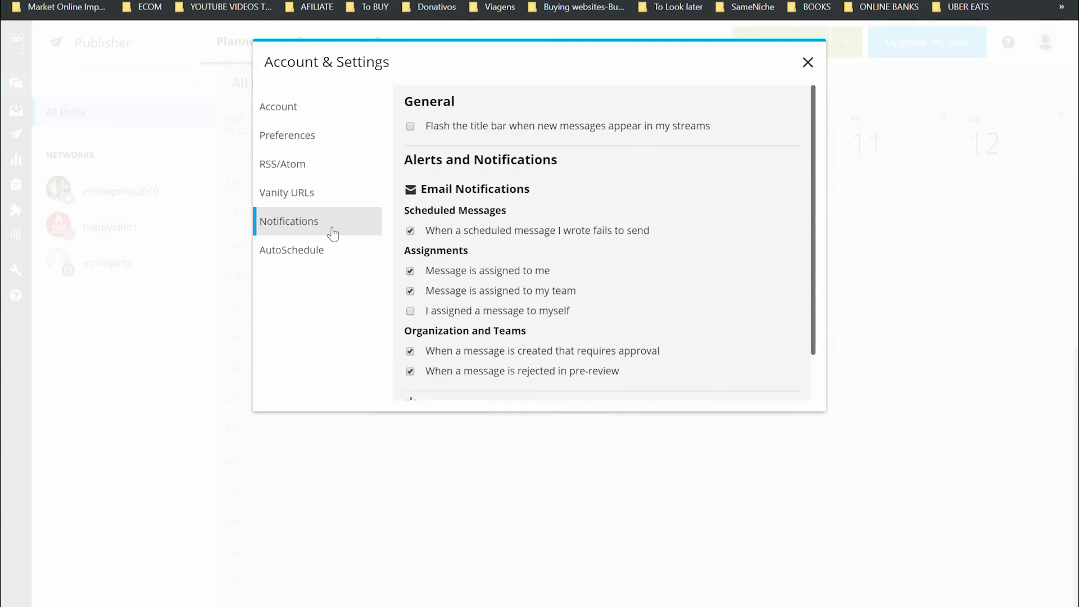
pyautogui.scroll(-1, 588, 324)
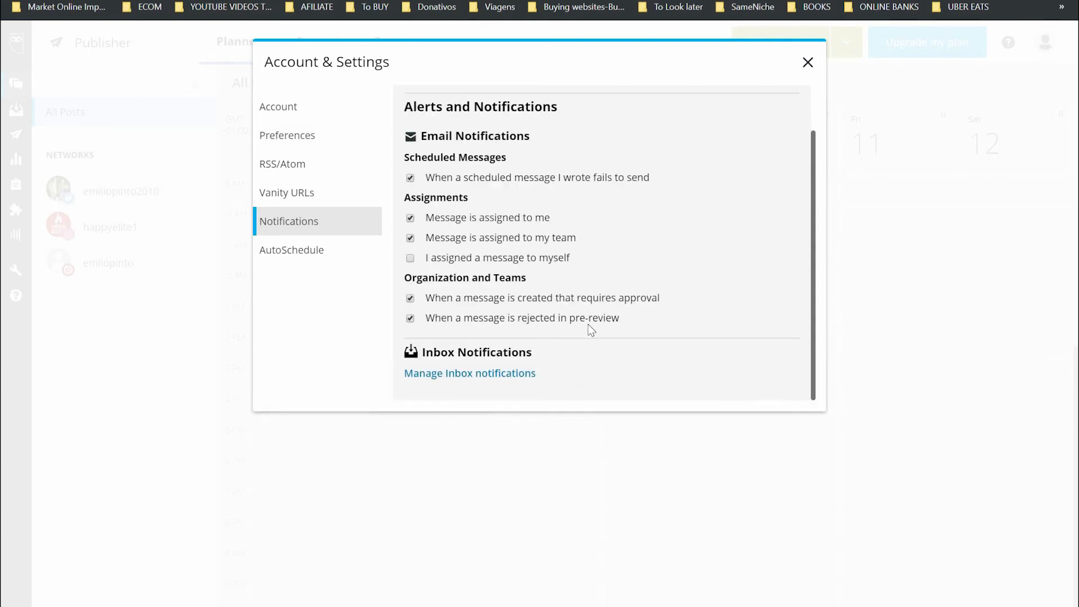
pyautogui.scroll(1, 588, 324)
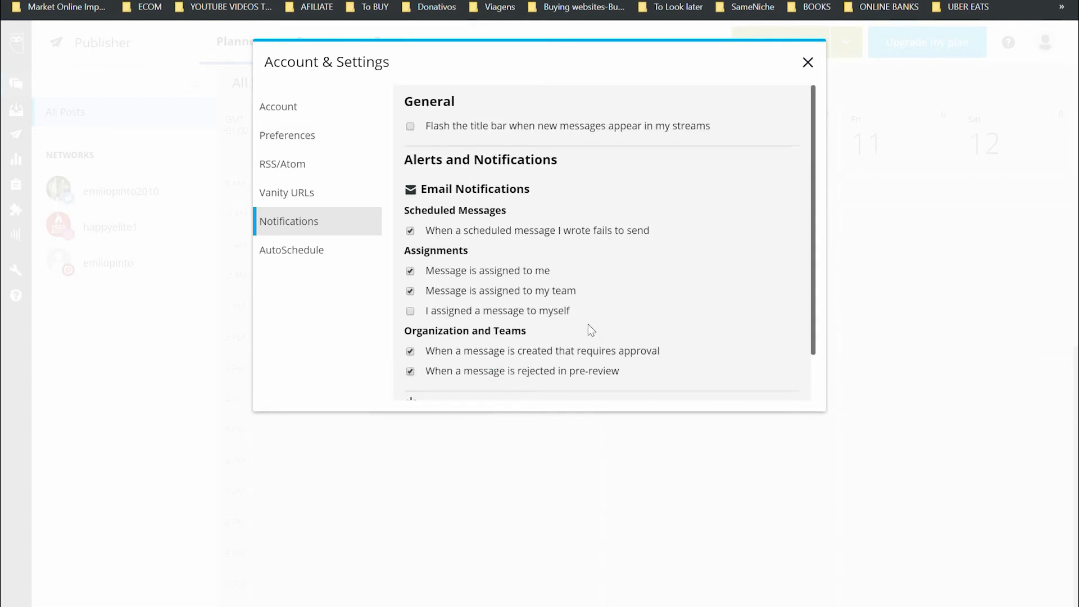
pyautogui.click(318, 259)
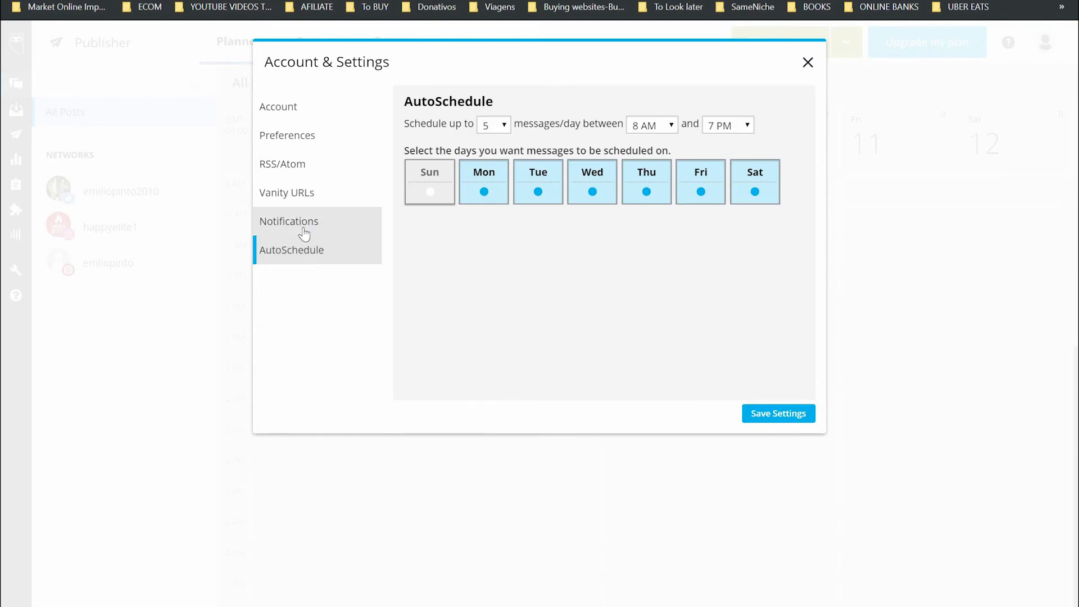
pyautogui.click(293, 108)
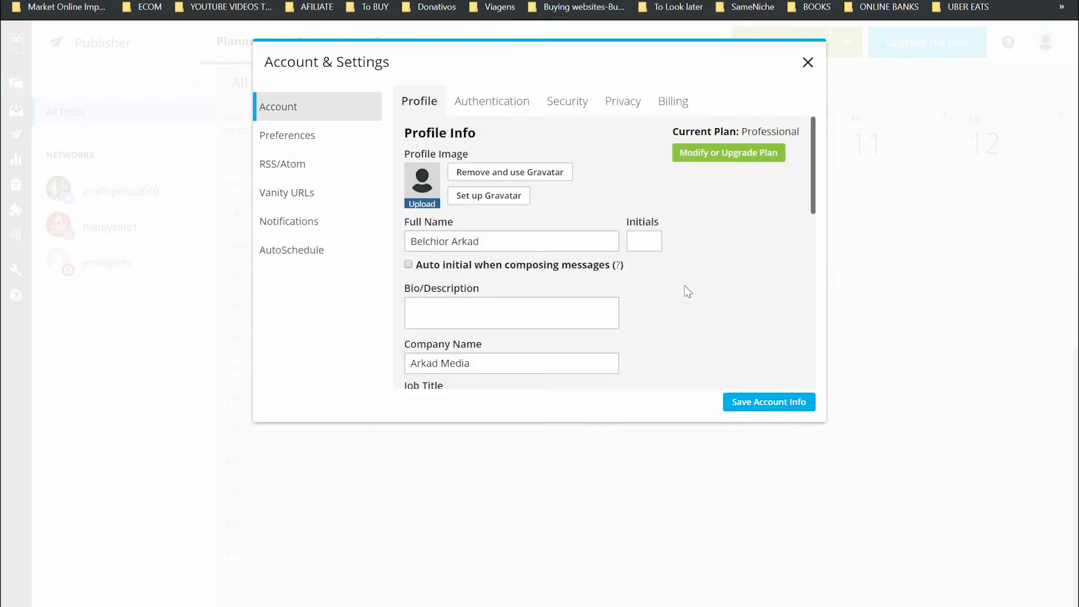
# - Filter the Time Zone dropdown with 'us' and select US/Indiana/Indianapolis in place of Europe/Lisbon
pyautogui.scroll(-4, 688, 292)
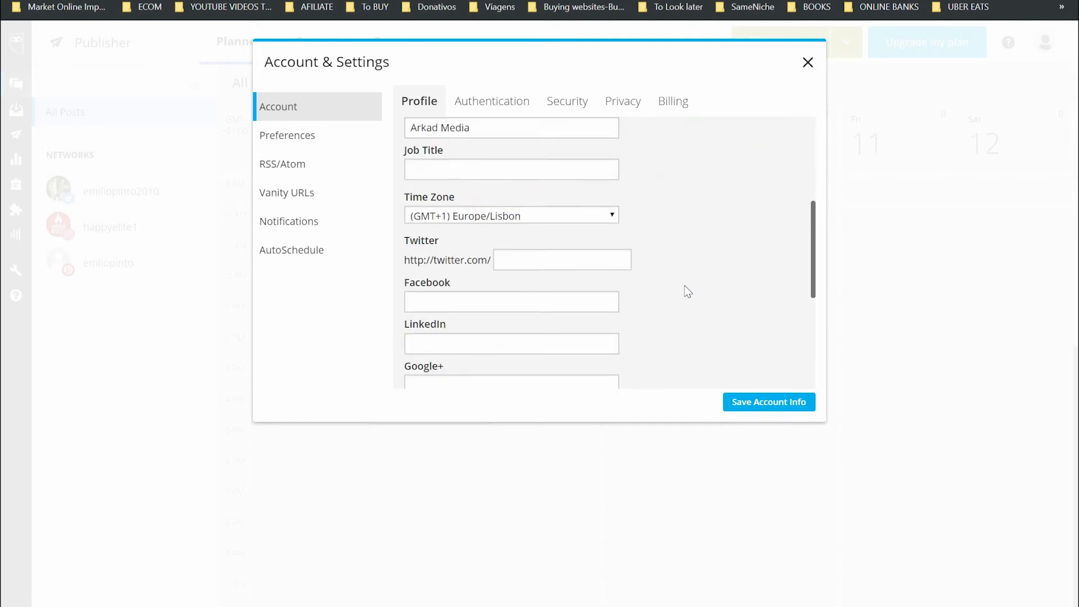
pyautogui.click(612, 215)
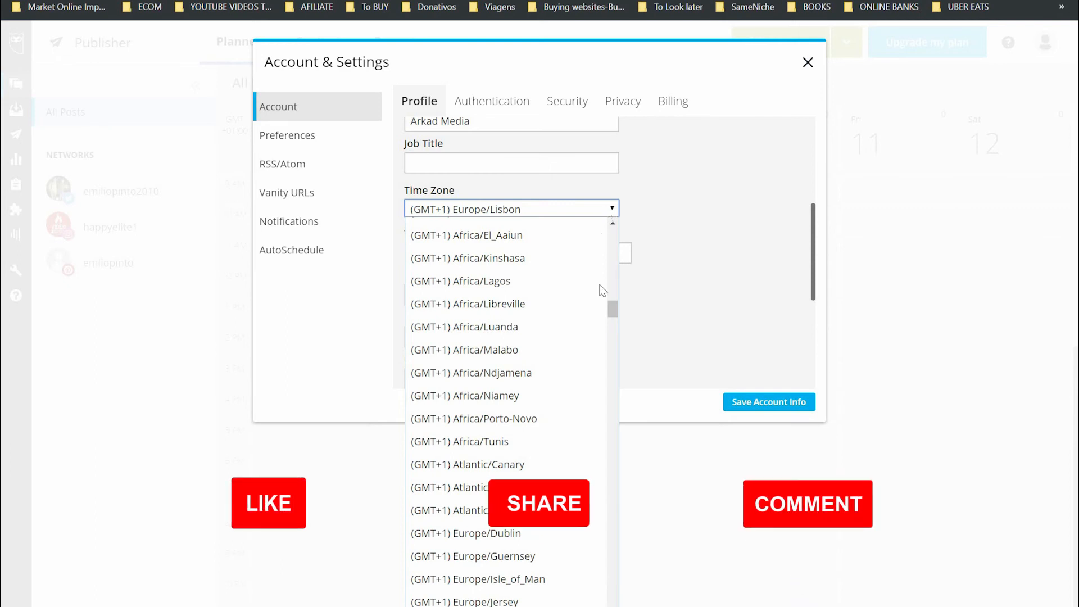
pyautogui.moveTo(615, 312); pyautogui.dragTo(615, 371)
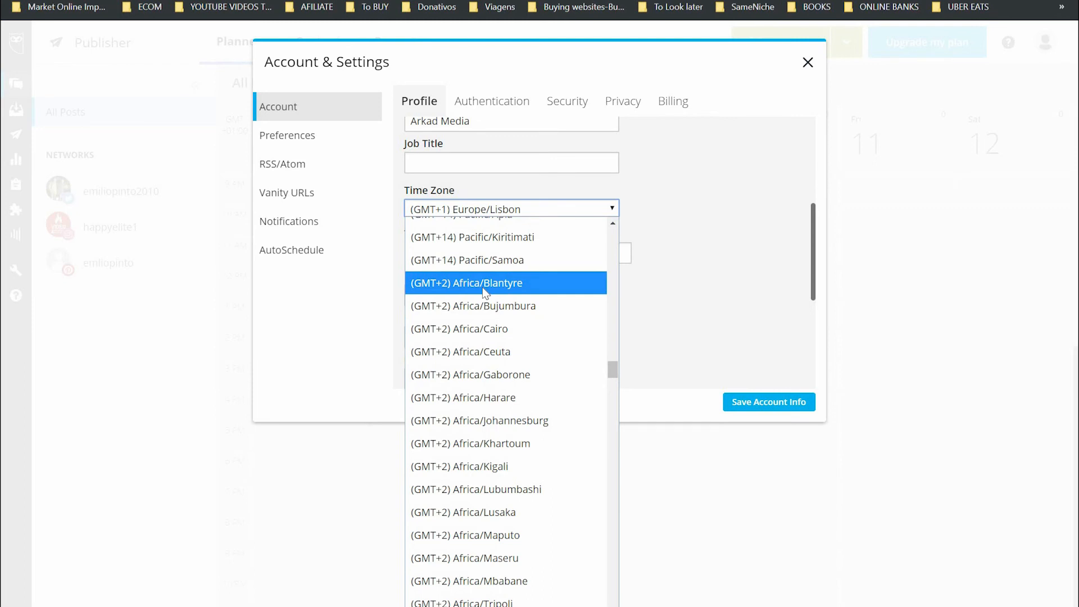
pyautogui.click(453, 353)
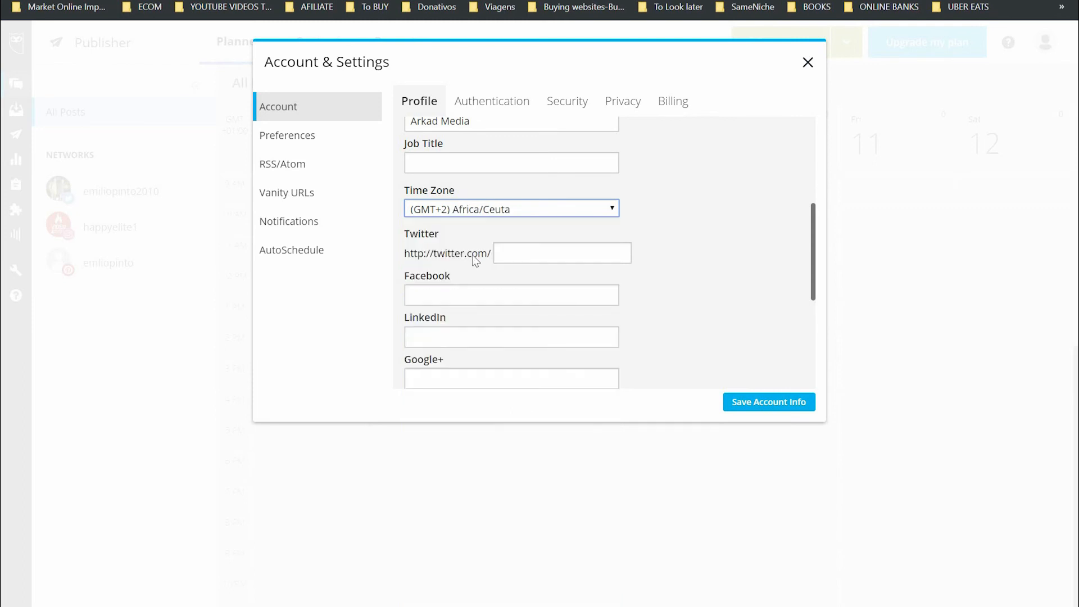
pyautogui.click(467, 208)
pyautogui.write('us')
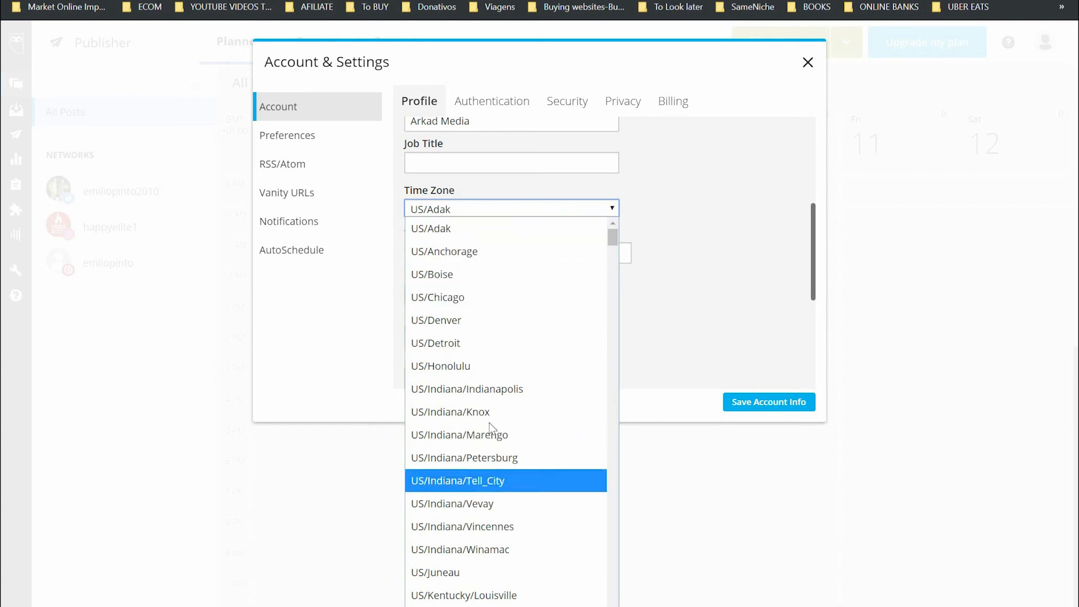
pyautogui.click(500, 389)
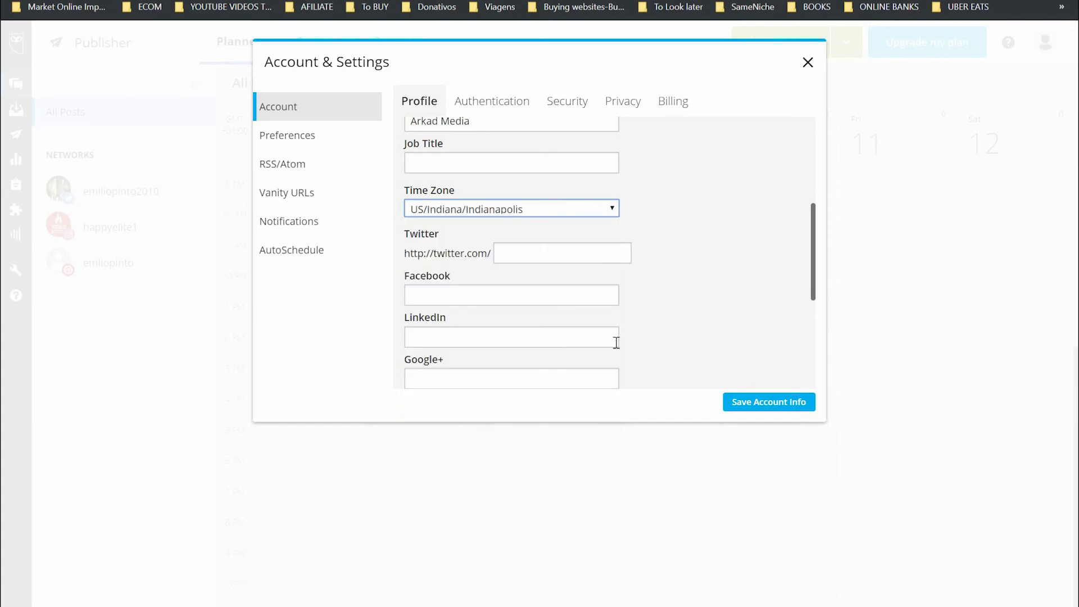
# - Save the account info with the new US/Indiana/Indianapolis time zone
pyautogui.click(761, 410)
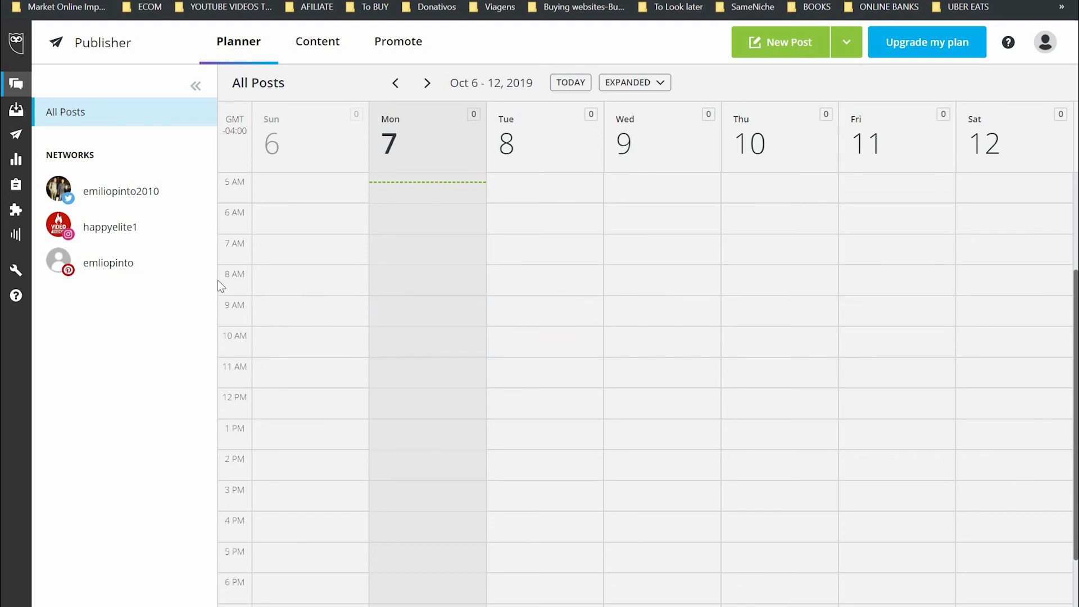
# - Show only the Twitter account's posts in the Planner
pyautogui.click(135, 203)
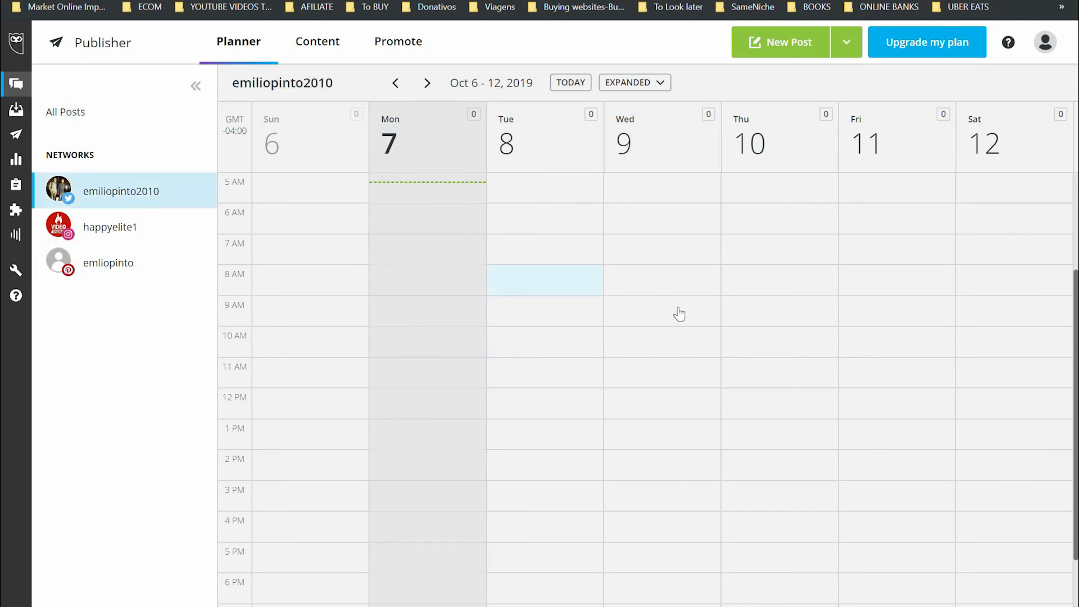